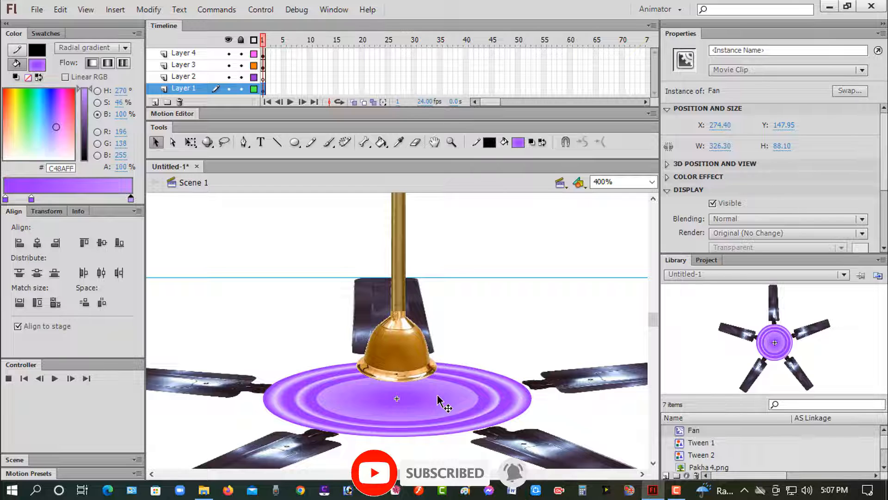
Move Layer 1 to the top of the layer stack and shift the fan vertically so its hub covers the golden bell.
{"action": "left_click_drag", "start_coordinate": [157, 90], "coordinate": [160, 51]}
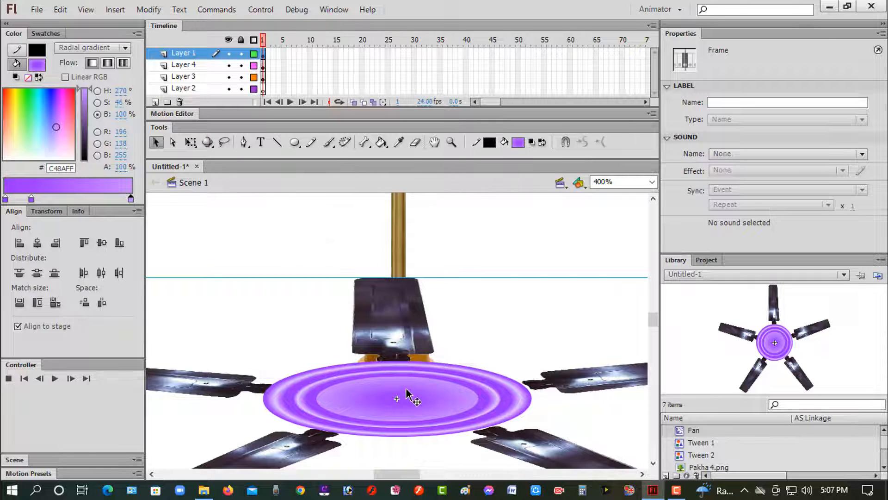
{"action": "left_click", "coordinate": [37, 273]}
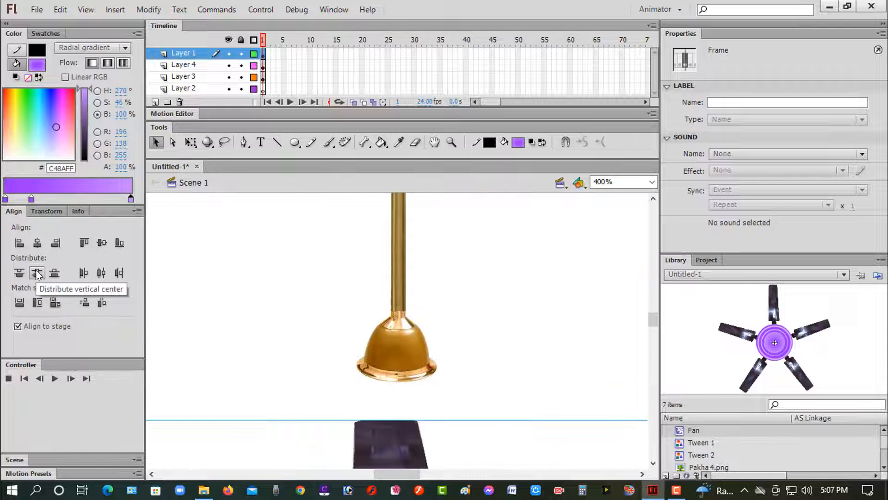
{"action": "key", "text": "shift+Up"}
{"action": "key", "text": "shift+Up"}
{"action": "key", "text": "shift+Up"}
{"action": "key", "text": "shift+Up"}
{"action": "key", "text": "shift+Up"}
{"action": "key", "text": "shift+Up"}
{"action": "key", "text": "shift+Up"}
{"action": "key", "text": "shift+Up"}
{"action": "key", "text": "shift+Up"}
{"action": "key", "text": "shift+Up"}
{"action": "key", "text": "shift+Up"}
{"action": "key", "text": "shift+Up"}
{"action": "key", "text": "shift+Up"}
{"action": "key", "text": "shift+Up"}
{"action": "key", "text": "shift+Up"}
{"action": "key", "text": "shift+Up"}
{"action": "key", "text": "shift+Up"}
{"action": "key", "text": "shift+Up"}
{"action": "key", "text": "shift+Up"}
{"action": "key", "text": "shift+Up"}
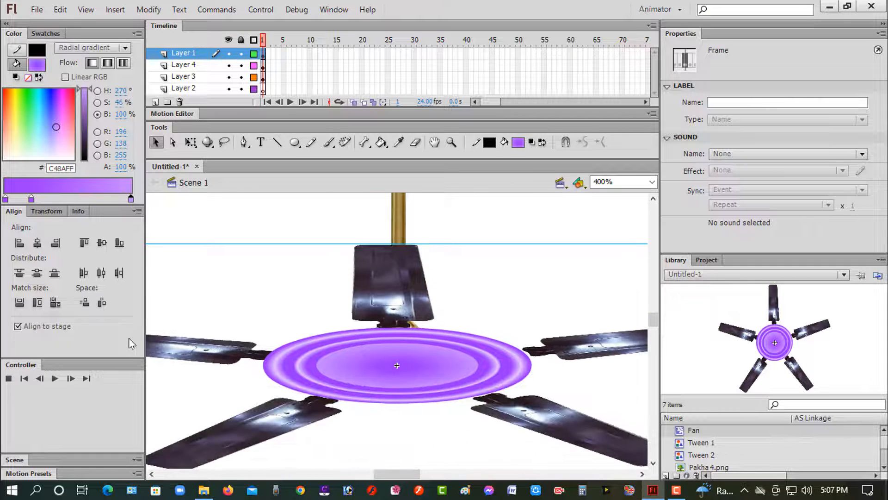
Centre the fan horizontally on the stage, and nudge it to about X 275.80, Y 149.65 beneath the golden bell.
{"action": "left_click", "coordinate": [37, 243]}
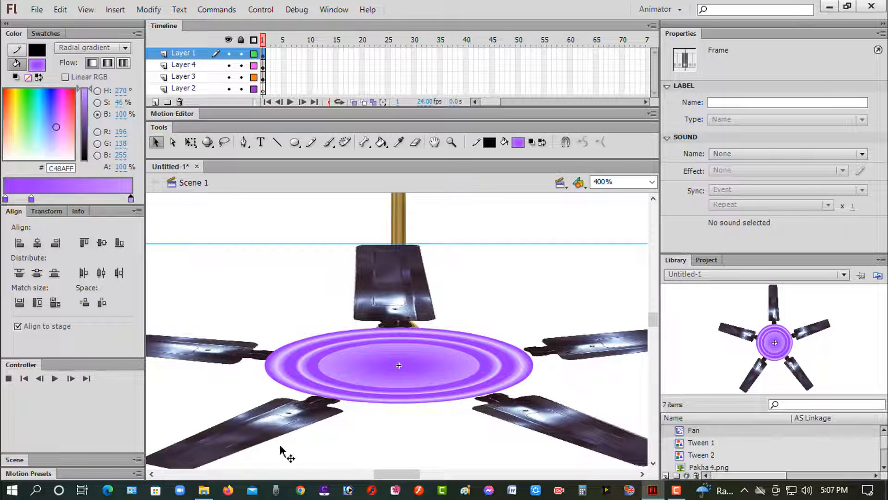
{"action": "key", "text": "Right"}
{"action": "key", "text": "Right"}
{"action": "key", "text": "Right"}
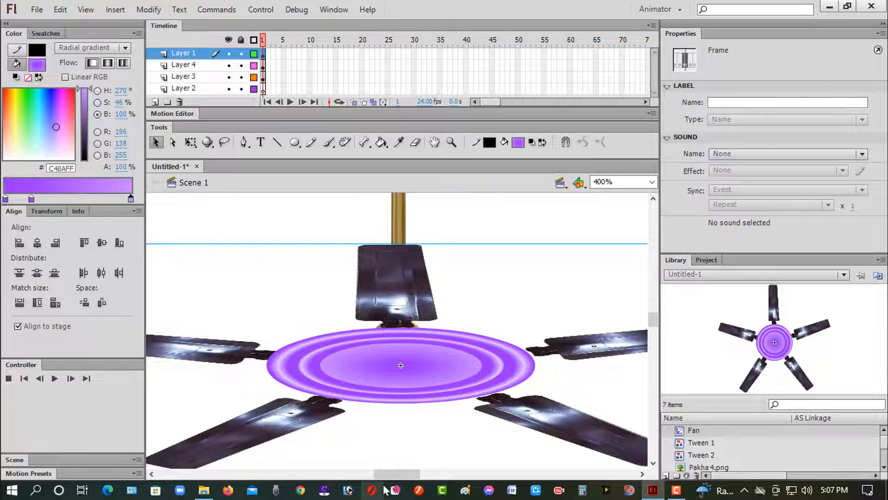
{"action": "key", "text": "Down"}
{"action": "key", "text": "Down"}
{"action": "key", "text": "Down"}
{"action": "key", "text": "Down"}
{"action": "key", "text": "Down"}
{"action": "key", "text": "Down"}
{"action": "key", "text": "Down"}
{"action": "key", "text": "Down"}
{"action": "key", "text": "Down"}
{"action": "key", "text": "Down"}
{"action": "key", "text": "Down"}
{"action": "key", "text": "Down"}
{"action": "key", "text": "Down"}
{"action": "key", "text": "Down"}
{"action": "key", "text": "Down"}
{"action": "key", "text": "Down"}
{"action": "key", "text": "Down"}
{"action": "key", "text": "Down"}
{"action": "key", "text": "Down"}
{"action": "key", "text": "Down"}
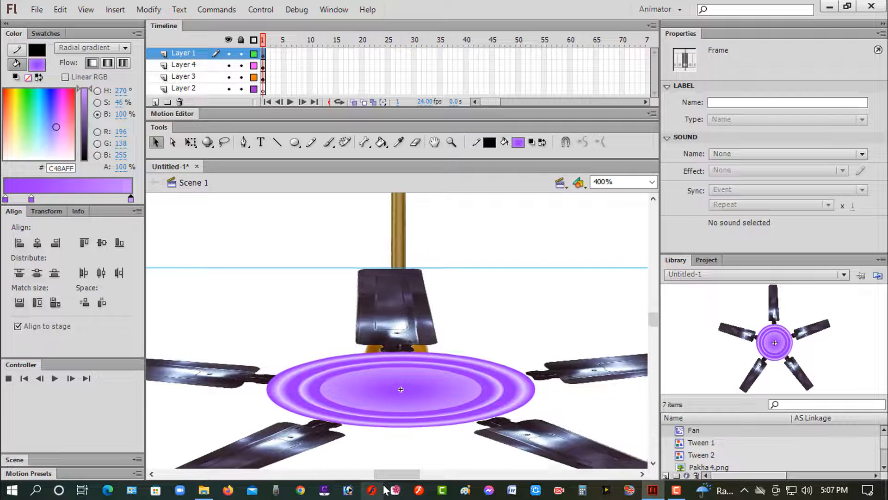
{"action": "key", "text": "Down"}
{"action": "key", "text": "Down"}
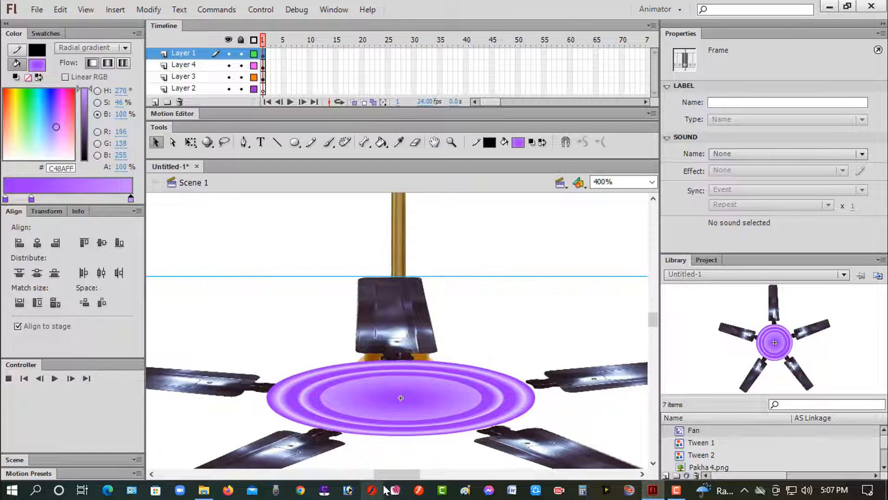
{"action": "key", "text": "Down"}
{"action": "key", "text": "Down"}
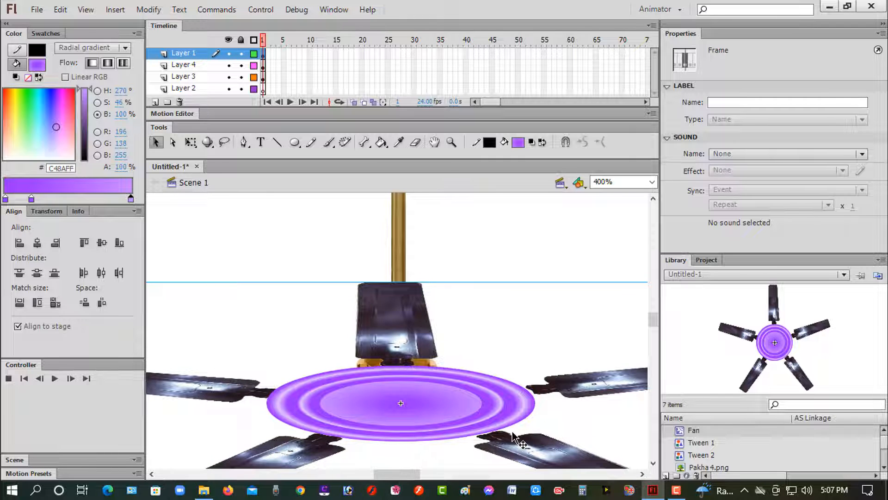
Test the movie in a maximized preview to check the spinning fan, and close the preview.
{"action": "key", "text": "ctrl+Return"}
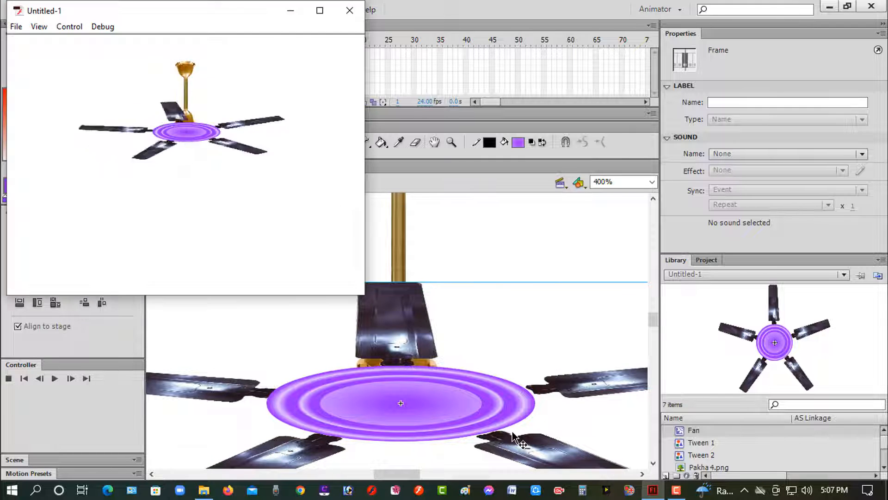
{"action": "left_click", "coordinate": [319, 11]}
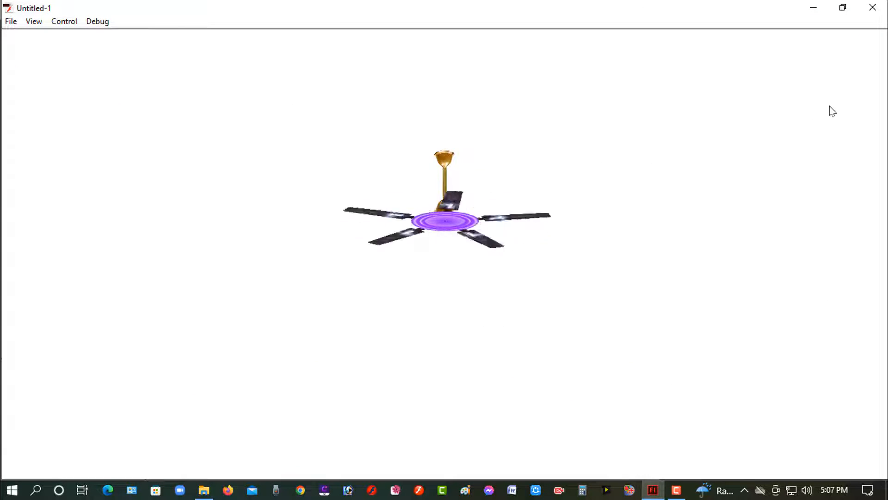
{"action": "left_click", "coordinate": [872, 7]}
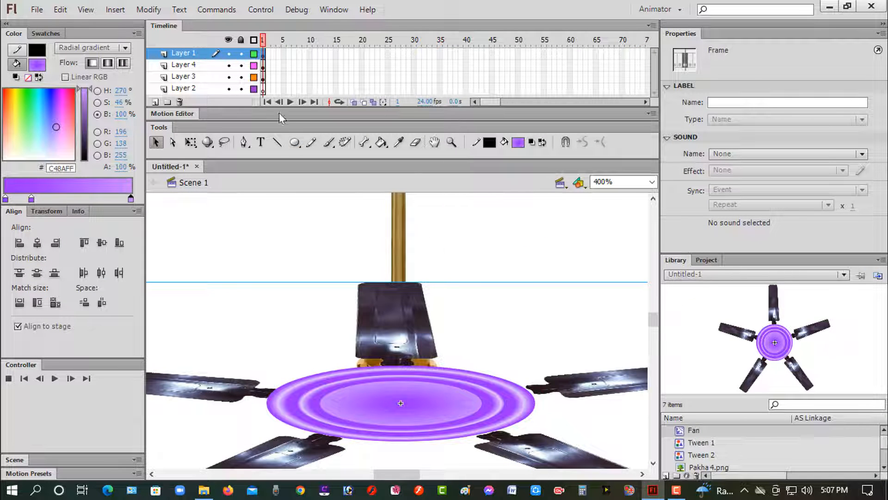
Delete the empty Layer 2 from the timeline.
{"action": "left_click", "coordinate": [264, 90]}
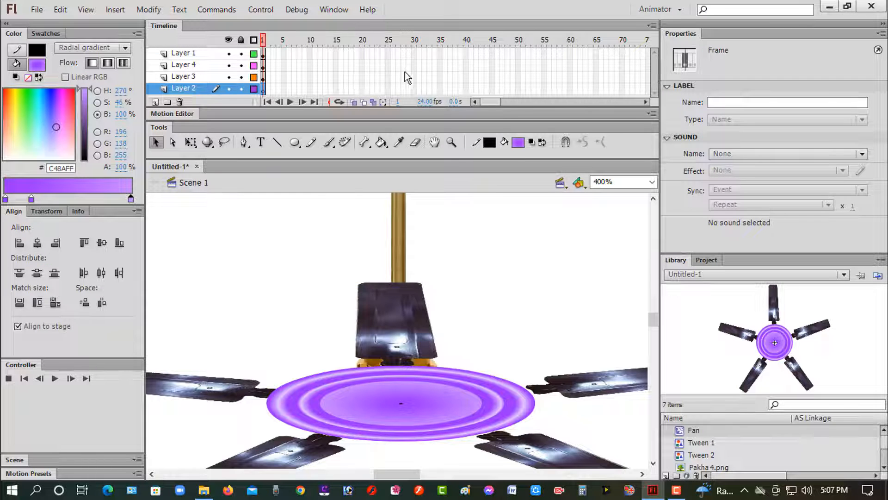
{"action": "left_click", "coordinate": [179, 101]}
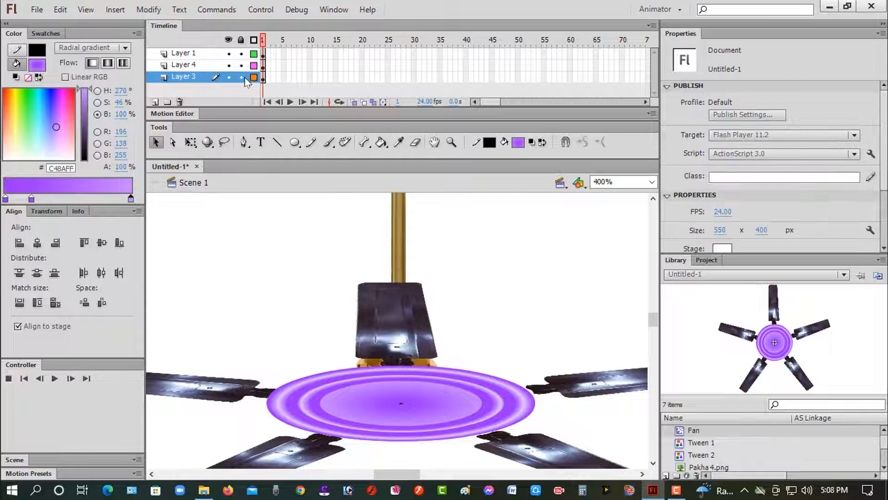
{"action": "left_click", "coordinate": [285, 65]}
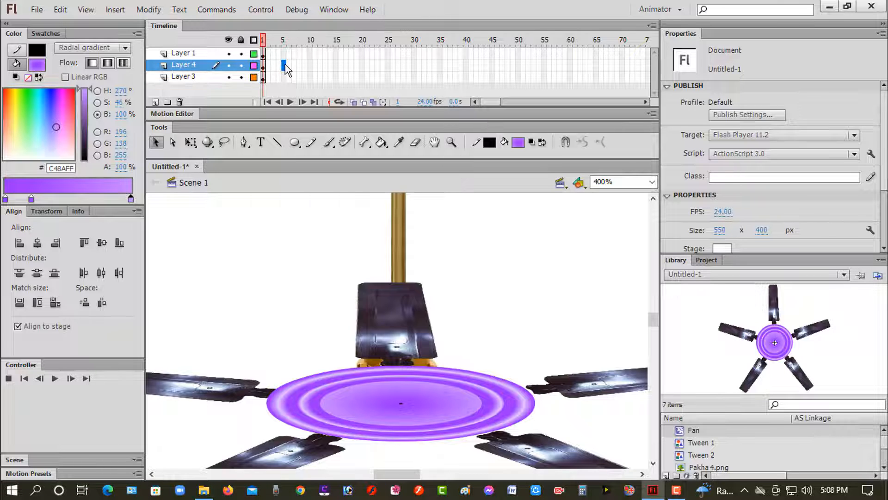
Save the document as Celling Fan in the Flash folder, replacing the existing file.
{"action": "left_click", "coordinate": [37, 11]}
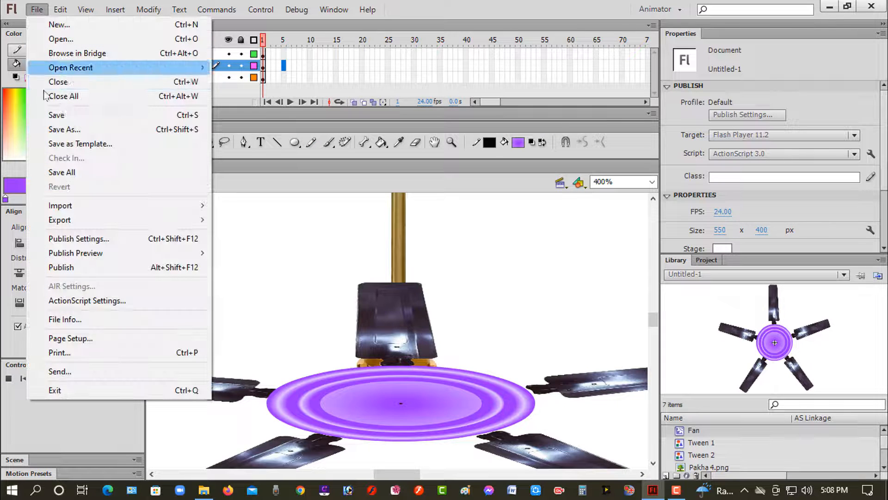
{"action": "left_click", "coordinate": [66, 131]}
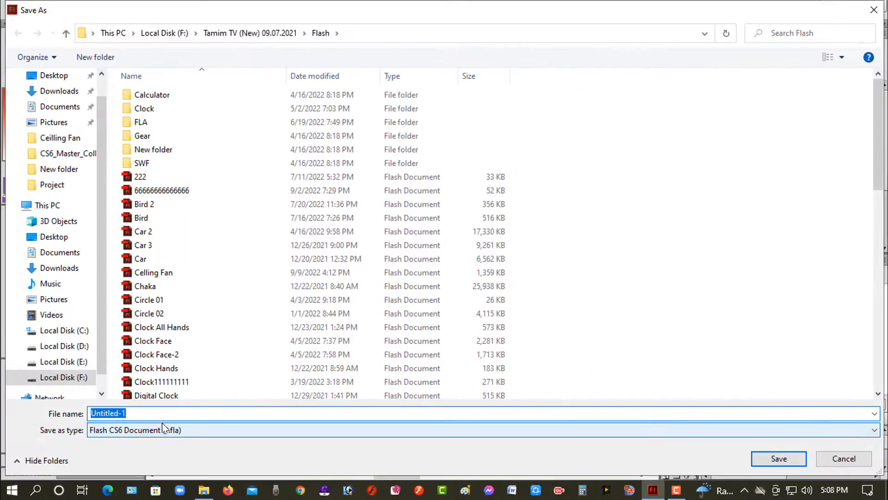
{"action": "left_click", "coordinate": [162, 273]}
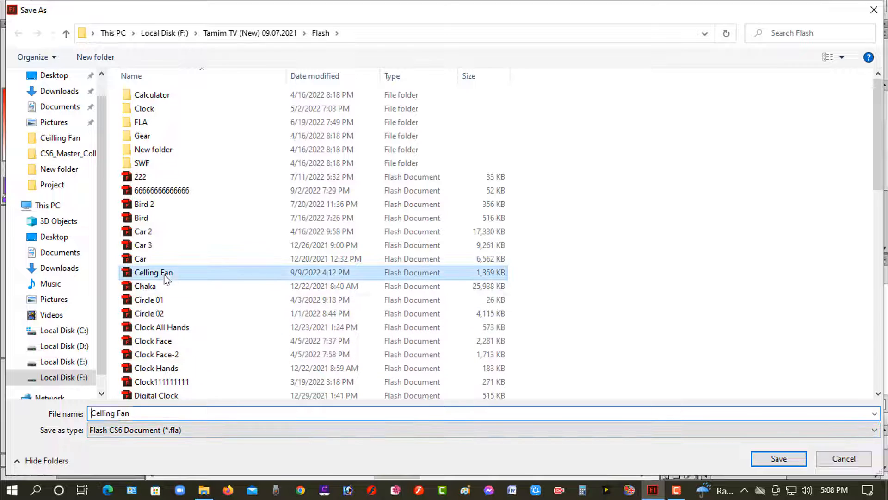
{"action": "left_click", "coordinate": [154, 411]}
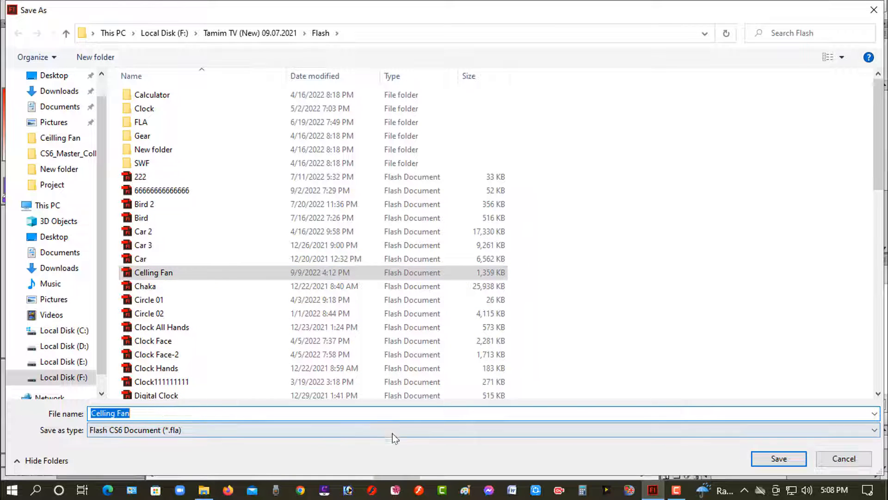
{"action": "left_click", "coordinate": [772, 456]}
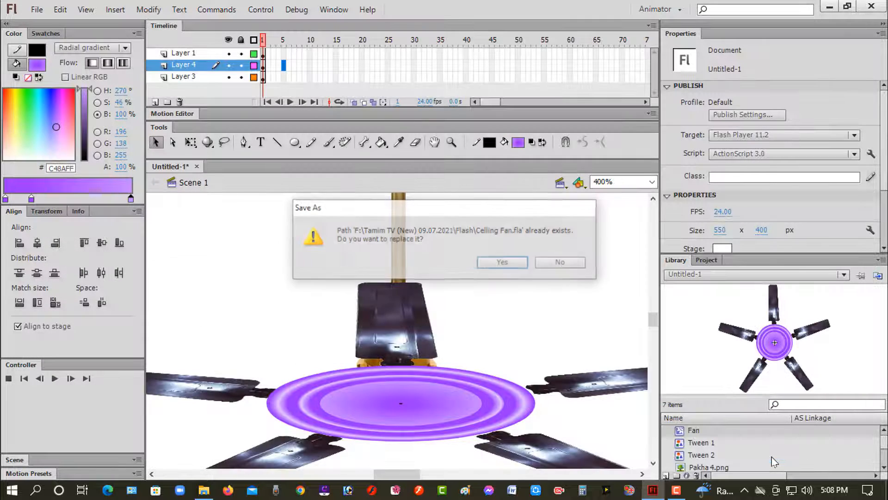
{"action": "left_click", "coordinate": [504, 263]}
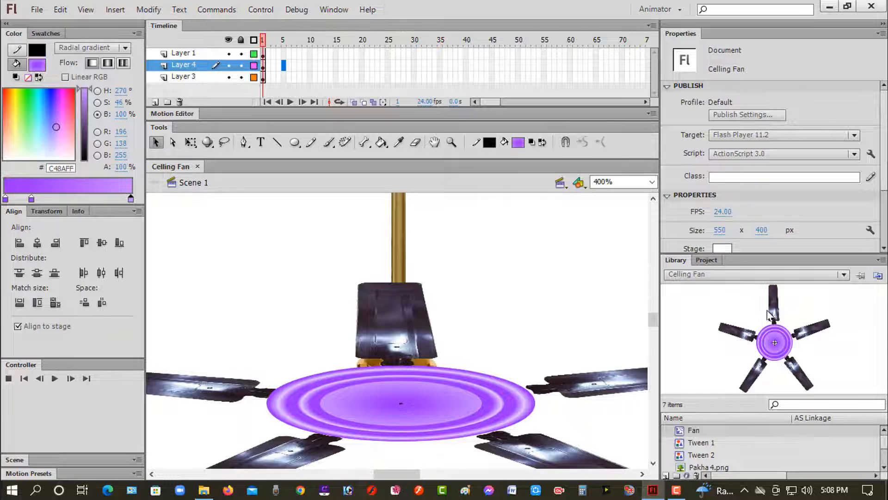
Play the saved Celling Fan movie in a maximized test window, and close the window.
{"action": "key", "text": "ctrl+Return"}
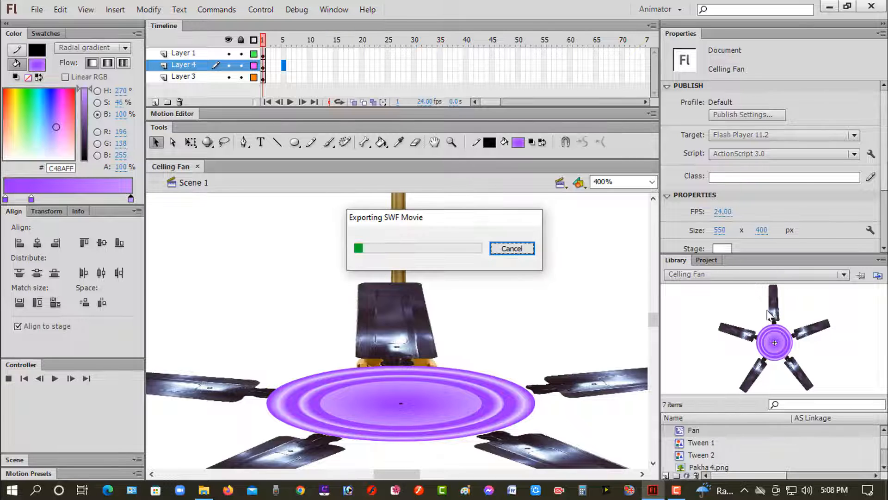
{"action": "left_click", "coordinate": [318, 14]}
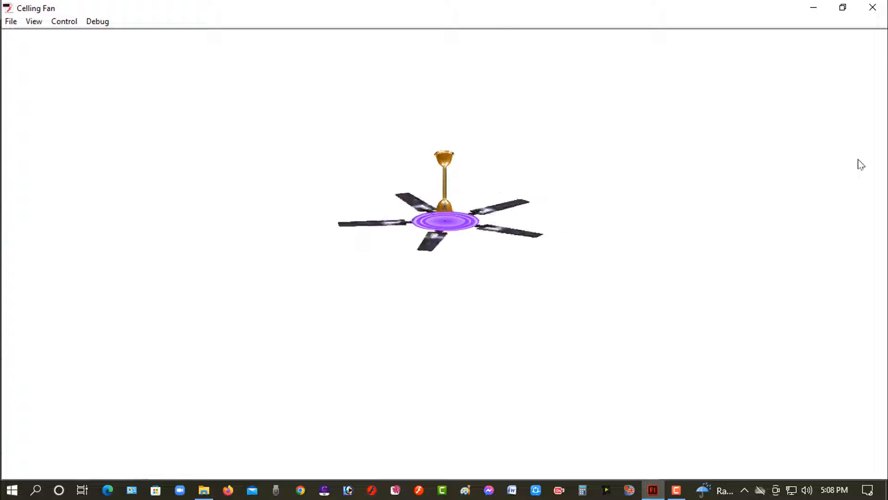
{"action": "left_click", "coordinate": [874, 10]}
Enlarge the Fan instance to about 358.80 wide by 99.80 high and centre it horizontally on the stage.
{"action": "left_click", "coordinate": [394, 365]}
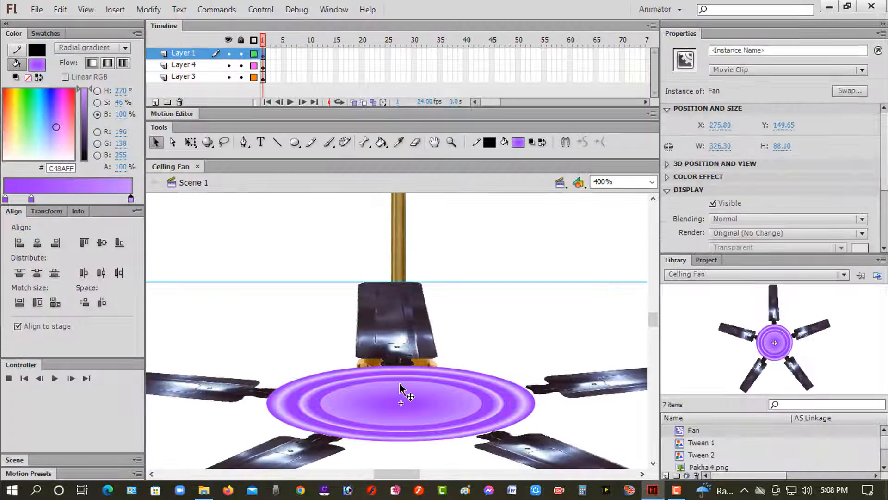
{"action": "left_click", "coordinate": [191, 144]}
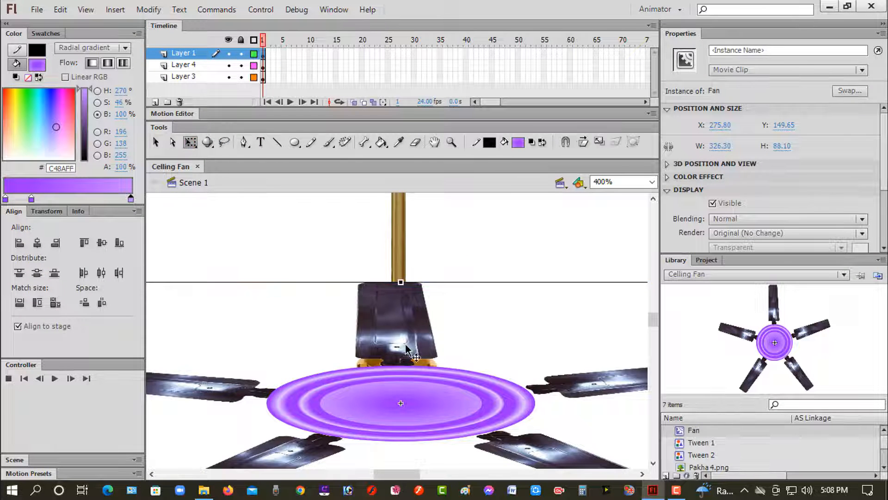
{"action": "scroll", "coordinate": [416, 349], "scroll_direction": "down", "scroll_amount": 5}
{"action": "left_click_drag", "start_coordinate": [392, 479], "coordinate": [426, 476]}
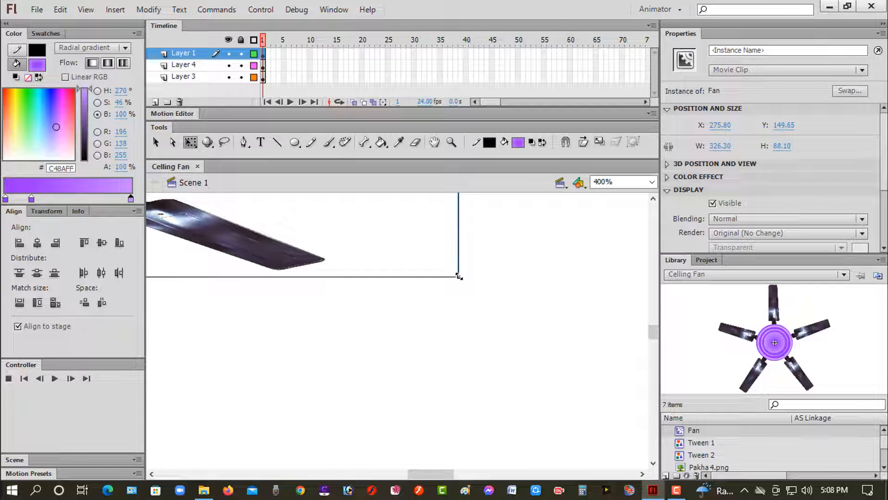
{"action": "left_click_drag", "start_coordinate": [458, 276], "coordinate": [541, 357]}
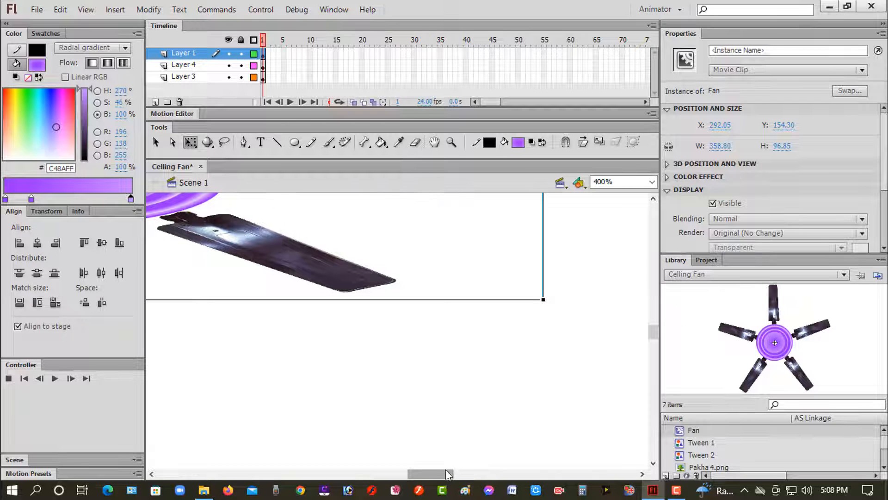
{"action": "left_click_drag", "start_coordinate": [433, 473], "coordinate": [410, 450]}
{"action": "scroll", "coordinate": [420, 442], "scroll_direction": "up", "scroll_amount": 3}
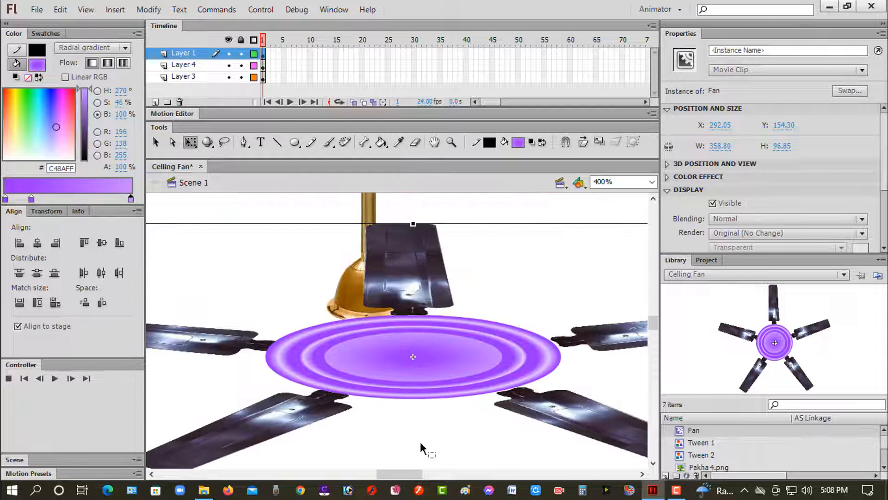
{"action": "left_click", "coordinate": [37, 243]}
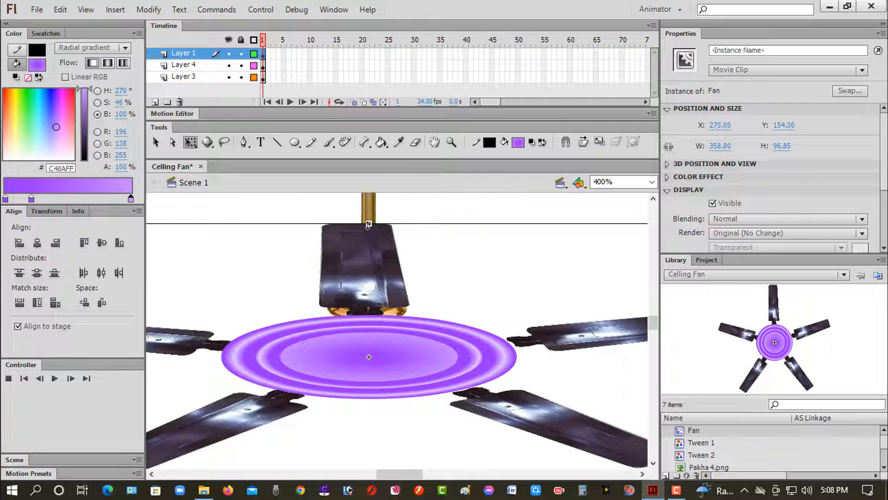
{"action": "left_click_drag", "start_coordinate": [369, 224], "coordinate": [368, 218]}
{"action": "scroll", "coordinate": [375, 292], "scroll_direction": "down", "scroll_amount": 3}
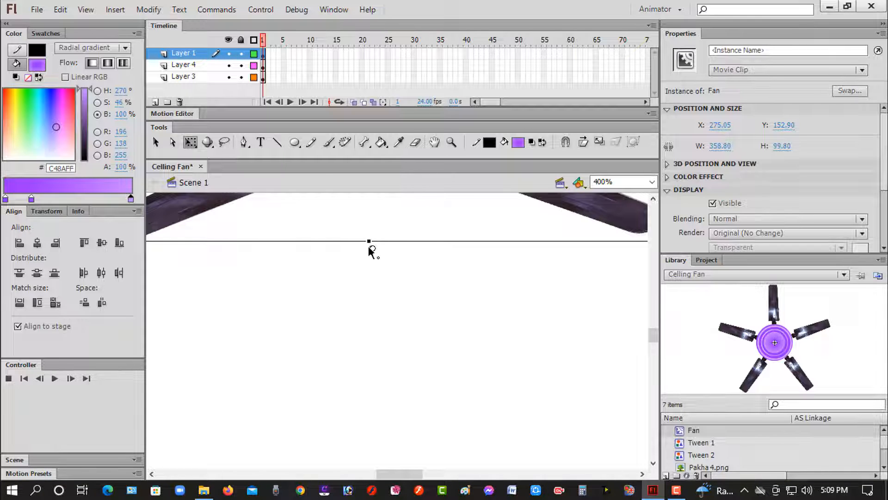
{"action": "left_click_drag", "start_coordinate": [369, 248], "coordinate": [369, 243]}
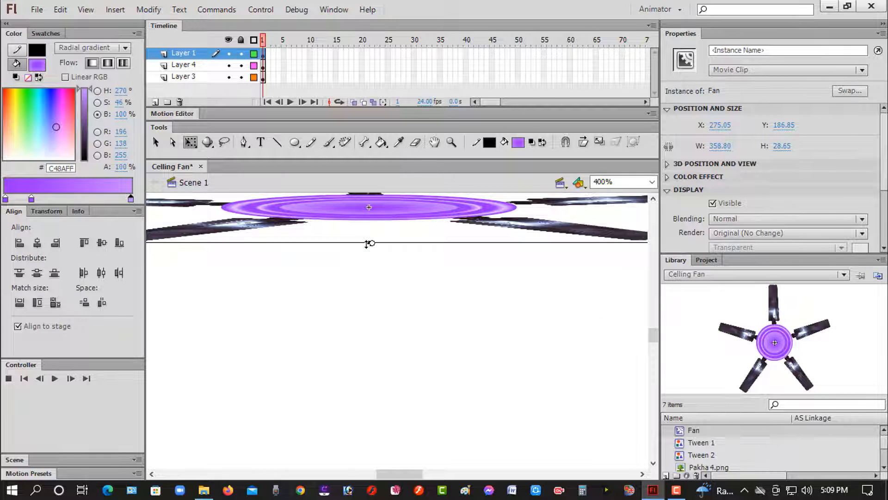
{"action": "key", "text": "ctrl+z"}
{"action": "key", "text": "ctrl+z"}
{"action": "key", "text": "ctrl+z"}
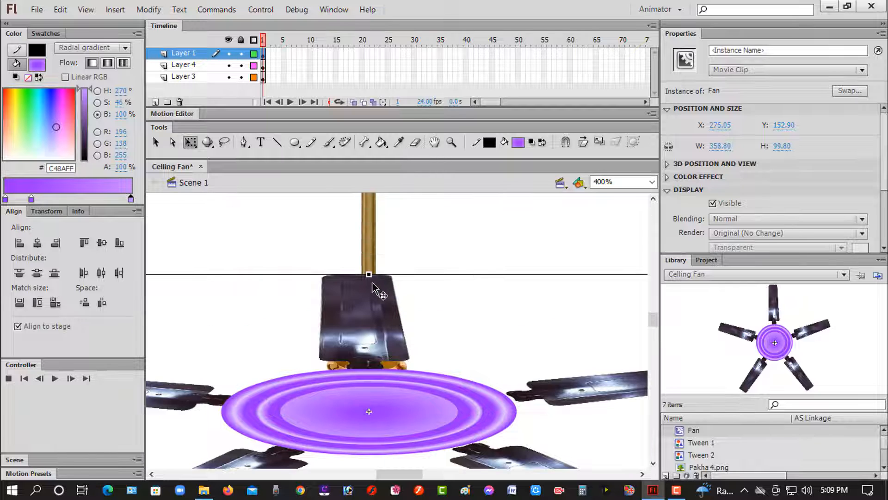
Stretch the fan upward to a height of about 103.55 and nudge it to about X 274.55, Y 153.35.
{"action": "left_click_drag", "start_coordinate": [369, 275], "coordinate": [369, 264]}
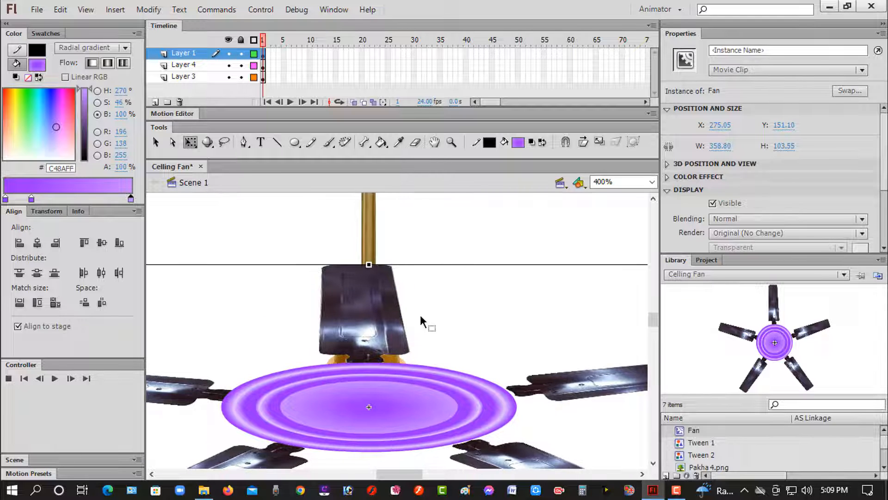
{"action": "key", "text": "Down"}
{"action": "key", "text": "Down"}
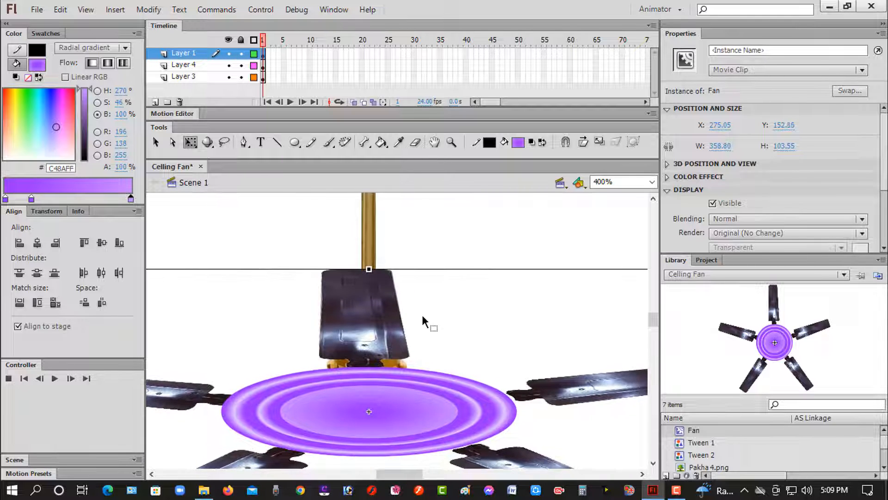
{"action": "key", "text": "Down"}
{"action": "key", "text": "Left"}
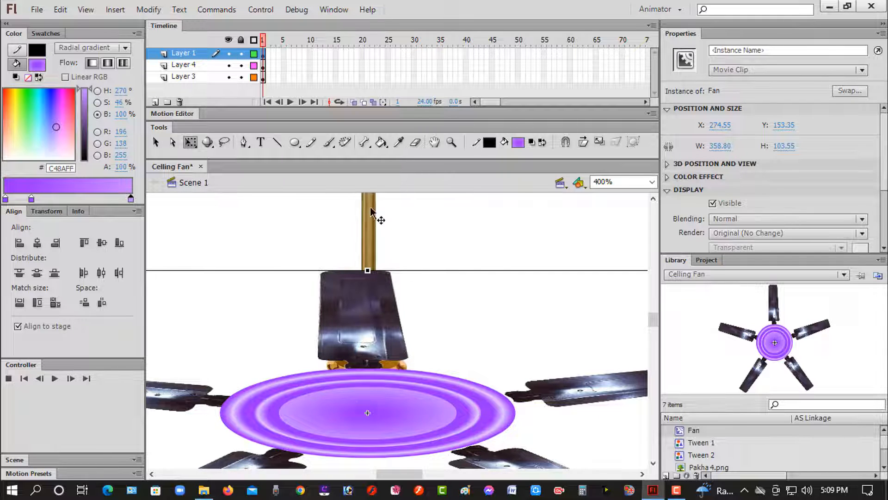
Test the movie again to watch the resized fan spin in a maximized window, and close the window.
{"action": "key", "text": "ctrl+Return"}
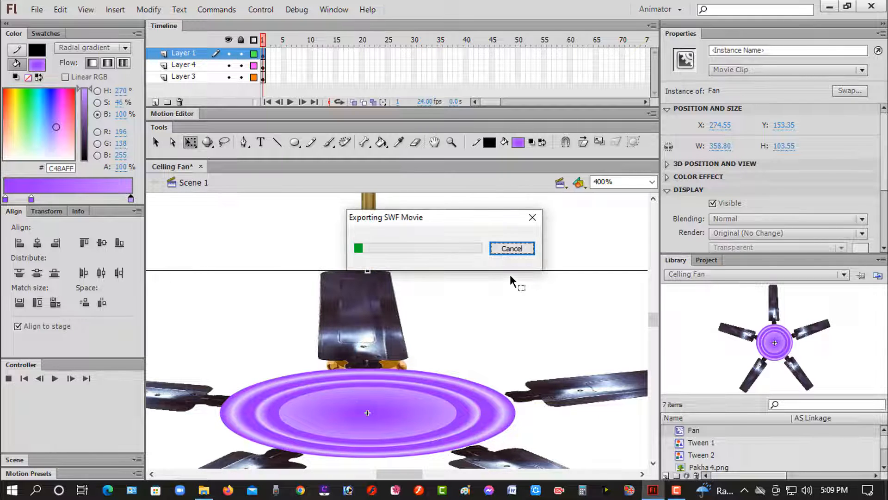
{"action": "left_click", "coordinate": [314, 10]}
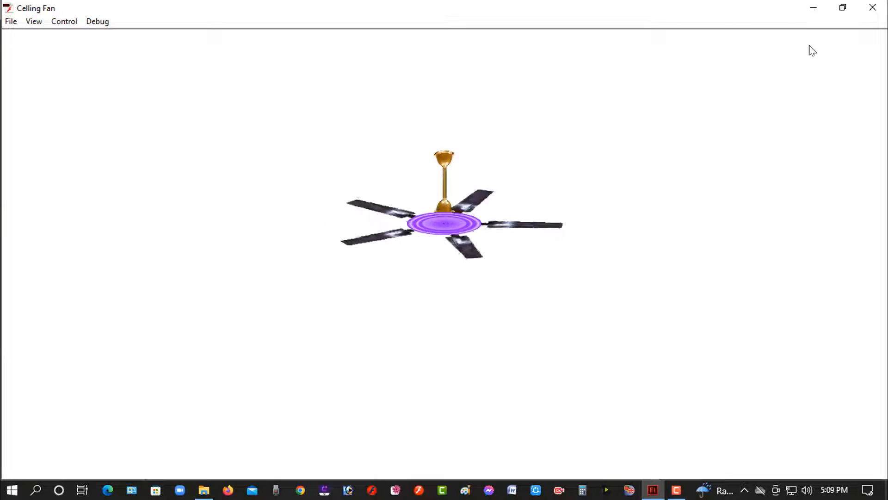
{"action": "left_click", "coordinate": [872, 8]}
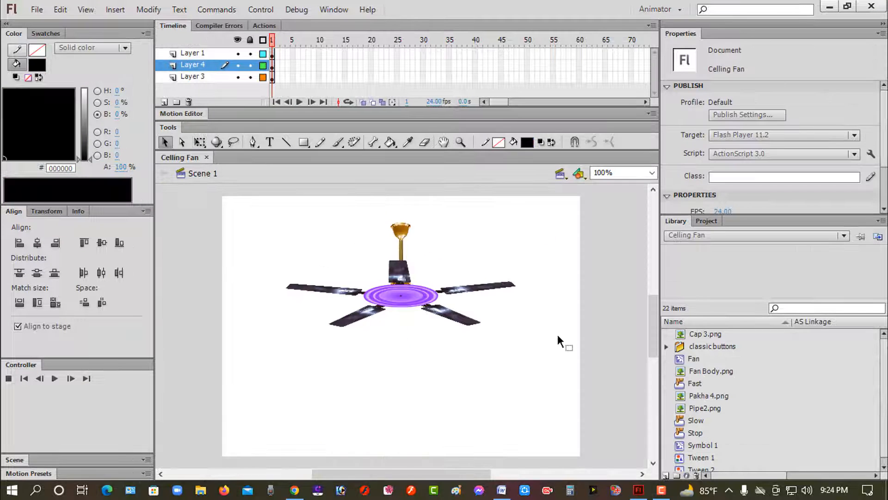
Cut the first frames of Layer 1, Layer 4 and Layer 3 together from the Scene 1 timeline.
{"action": "left_click", "coordinate": [272, 54]}
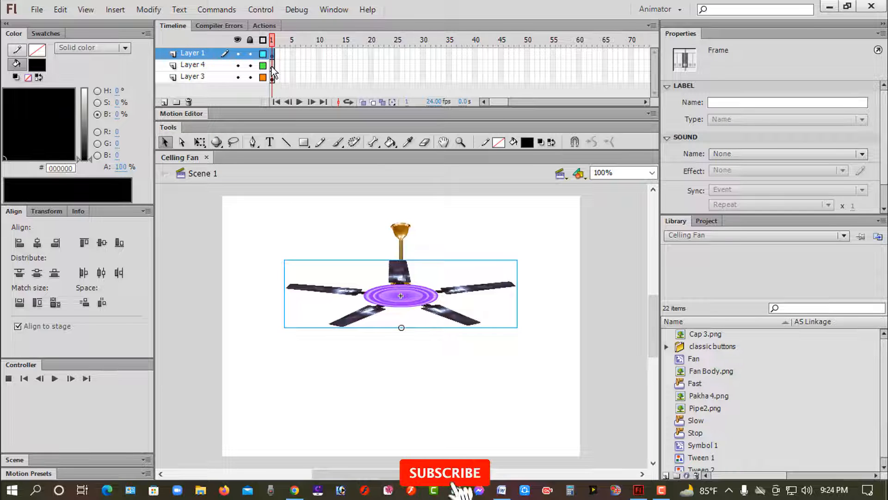
{"action": "left_click", "coordinate": [272, 65]}
{"action": "left_click", "coordinate": [272, 78]}
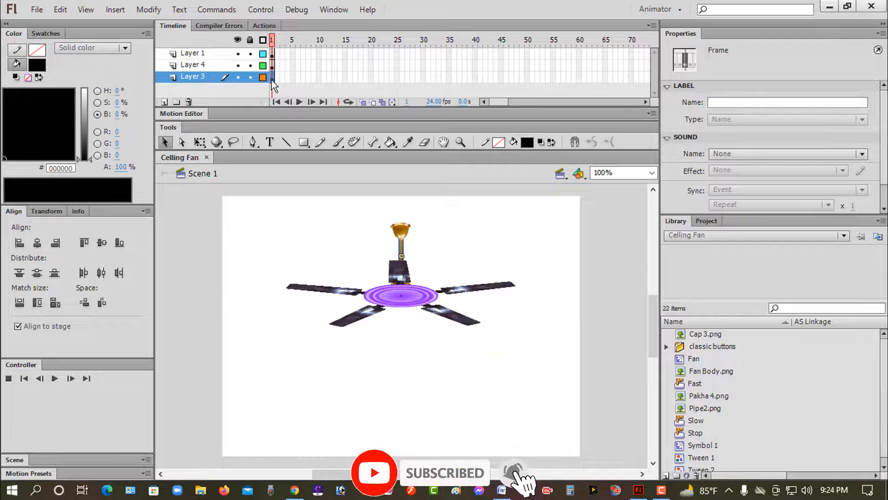
{"action": "left_click", "coordinate": [272, 54]}
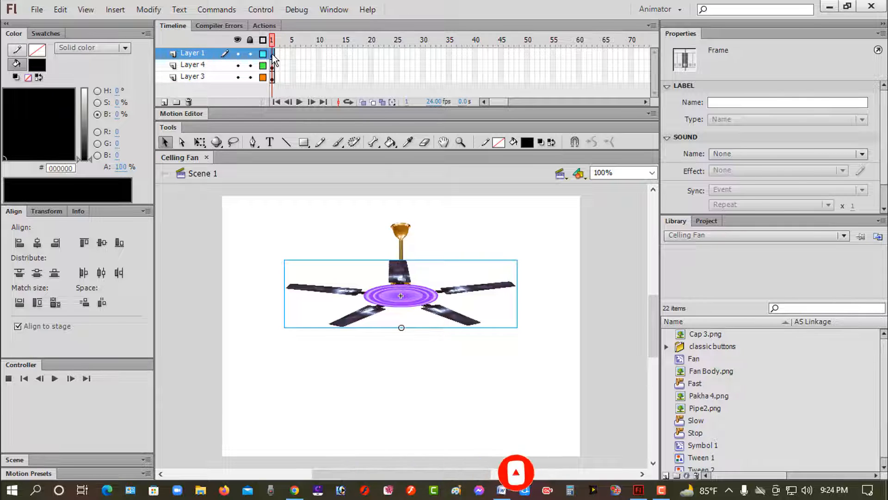
{"action": "left_click", "coordinate": [273, 67]}
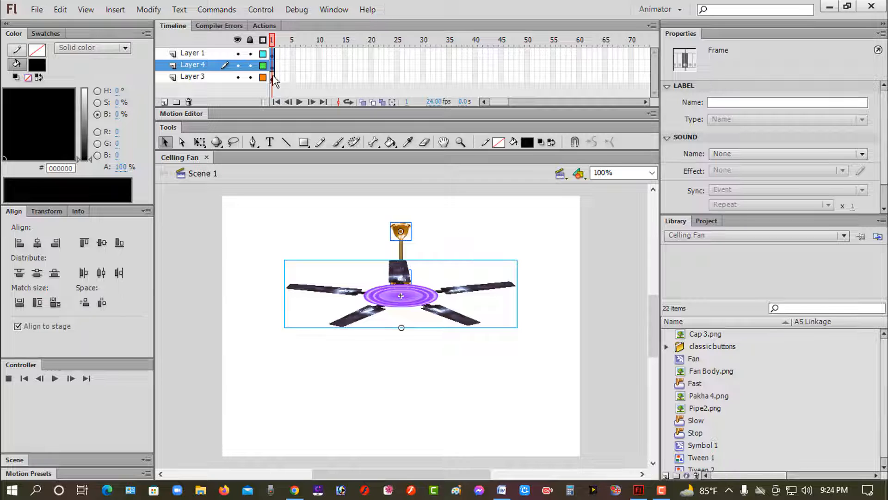
{"action": "left_click", "coordinate": [272, 77]}
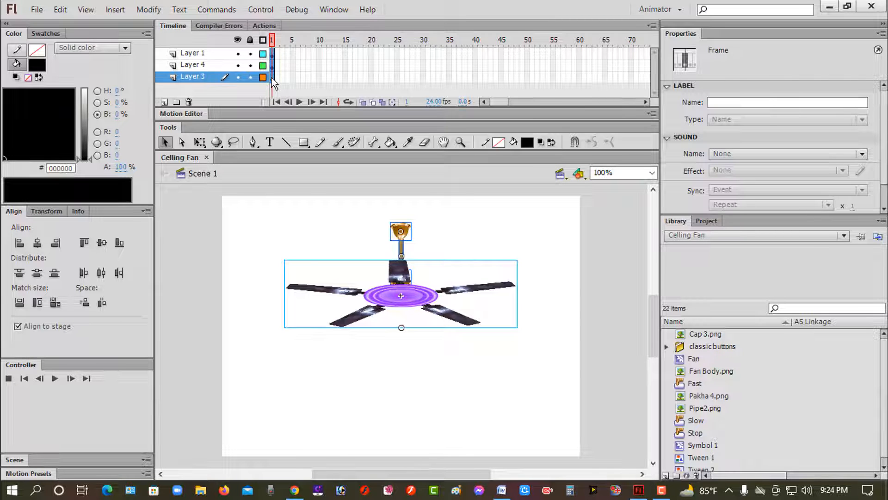
{"action": "right_click", "coordinate": [272, 79]}
{"action": "left_click", "coordinate": [295, 243]}
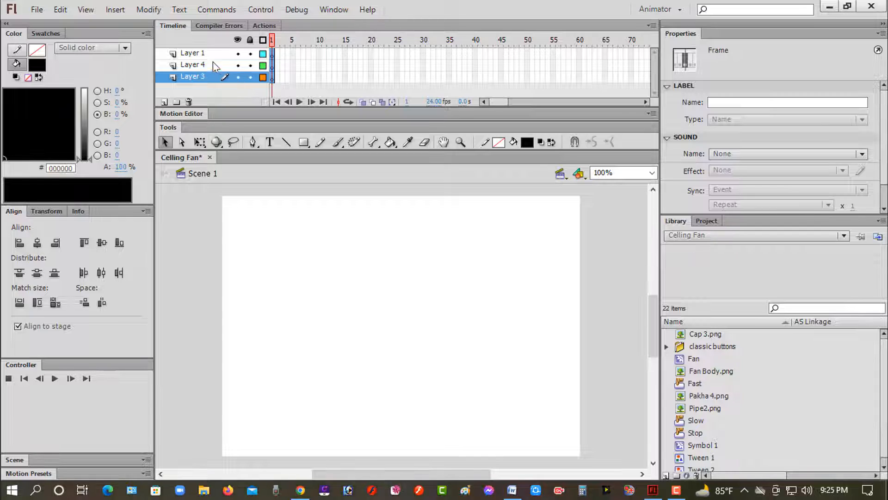
Create a new movie clip symbol named Fan1 and paste the cut frames into its first frame.
{"action": "left_click", "coordinate": [185, 54]}
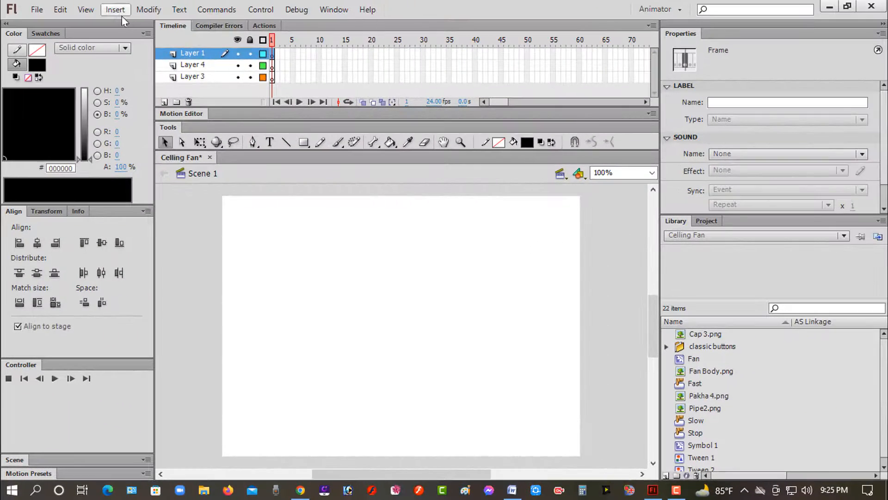
{"action": "left_click", "coordinate": [117, 11]}
{"action": "left_click", "coordinate": [121, 25]}
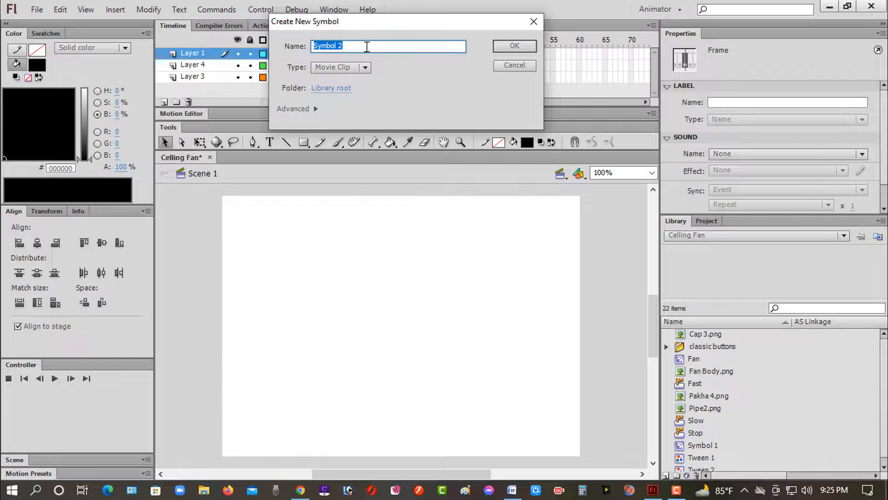
{"action": "type", "text": "Fan1"}
{"action": "left_click", "coordinate": [506, 44]}
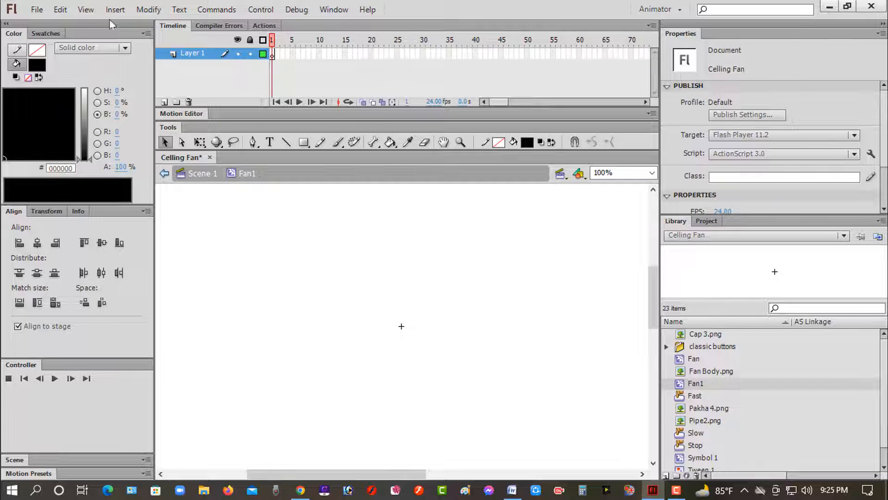
{"action": "right_click", "coordinate": [274, 56]}
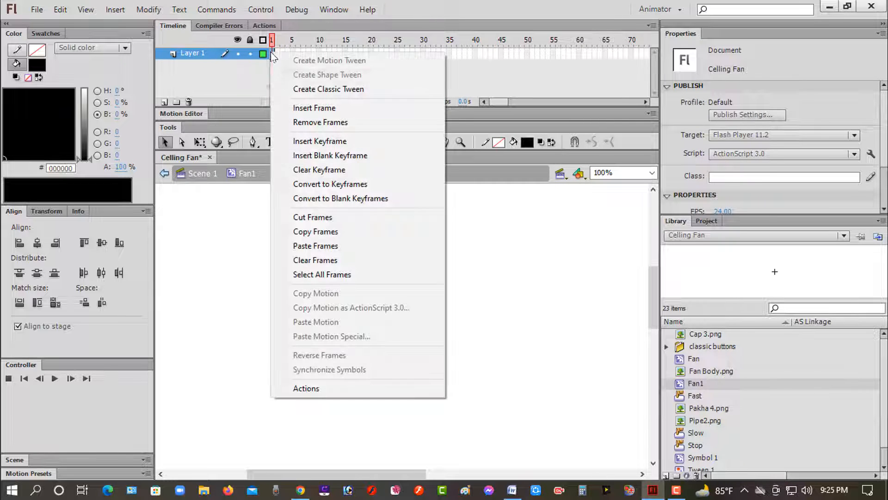
{"action": "left_click", "coordinate": [315, 247]}
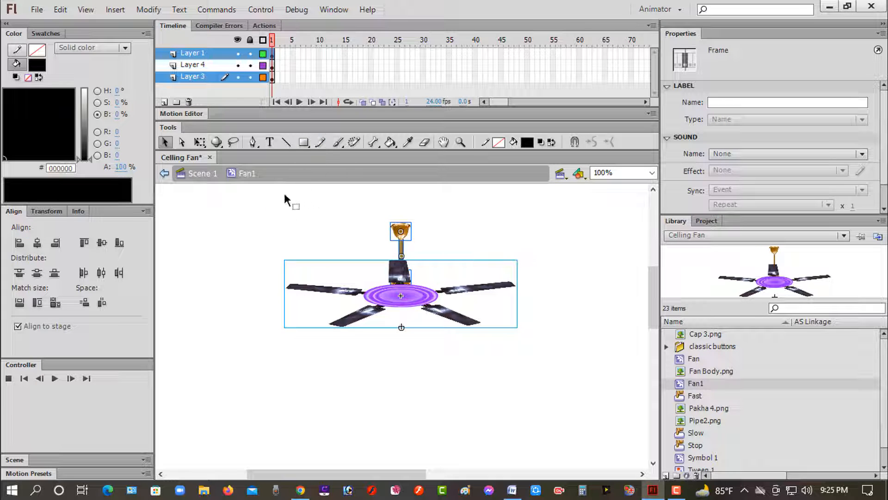
Return to Scene 1 and place a Fan1 instance on Layer 1 at the stage's upper centre, about X 273.50, Y 159.55.
{"action": "left_click", "coordinate": [202, 174]}
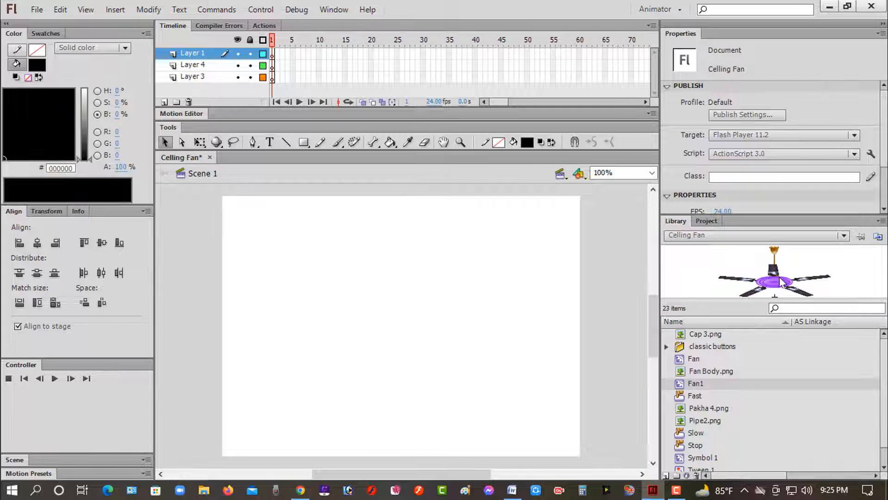
{"action": "left_click_drag", "start_coordinate": [780, 283], "coordinate": [399, 269]}
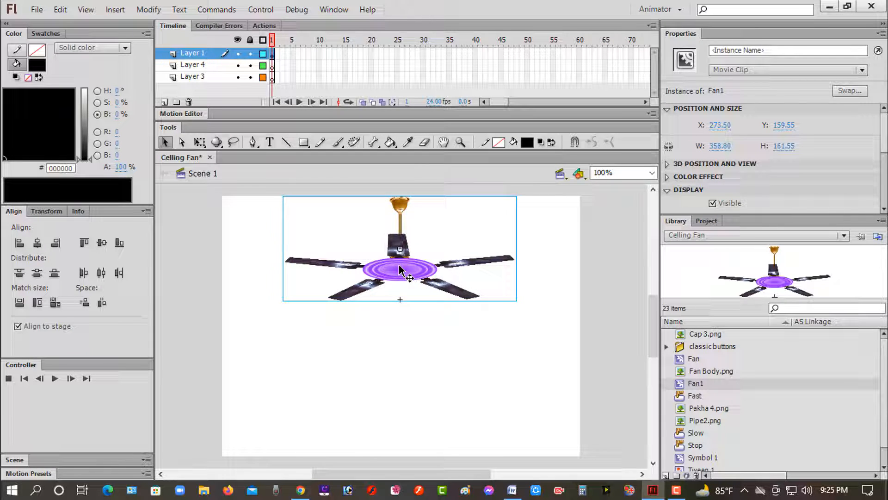
{"action": "left_click", "coordinate": [368, 350]}
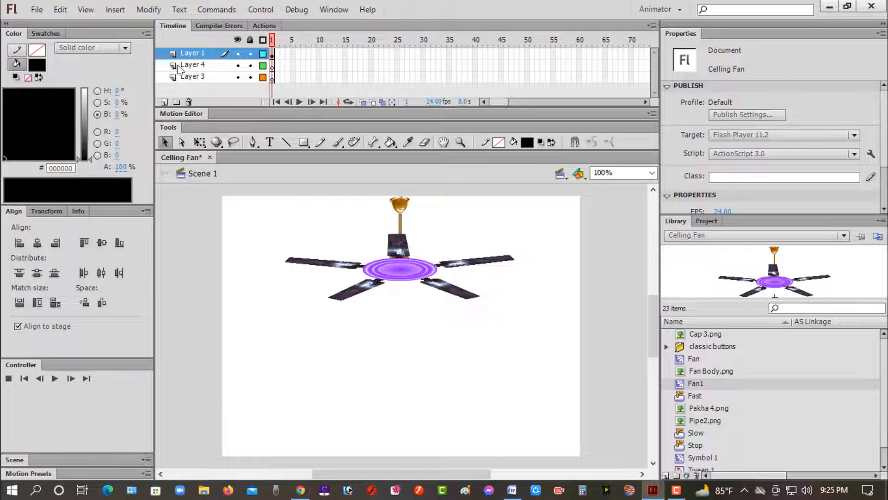
Delete the empty Layer 3 and Layer 4, and add a new layer above Layer 1.
{"action": "left_click", "coordinate": [168, 78]}
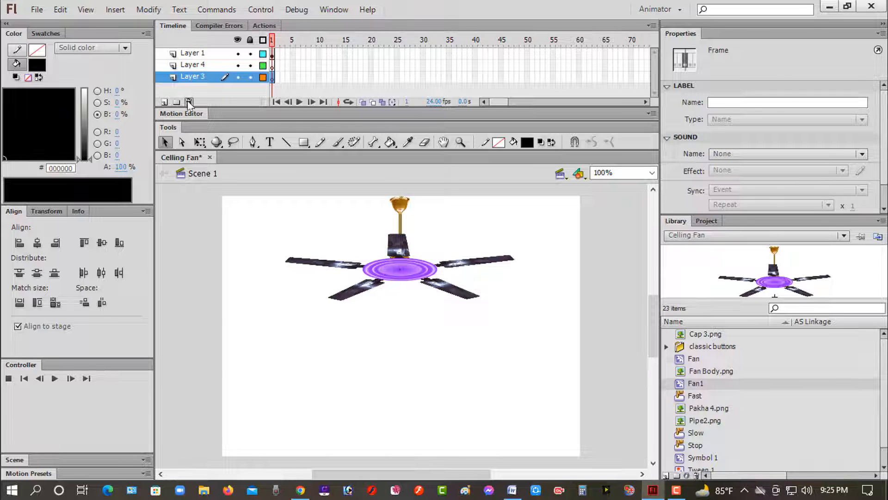
{"action": "left_click", "coordinate": [188, 102]}
{"action": "left_click", "coordinate": [189, 102]}
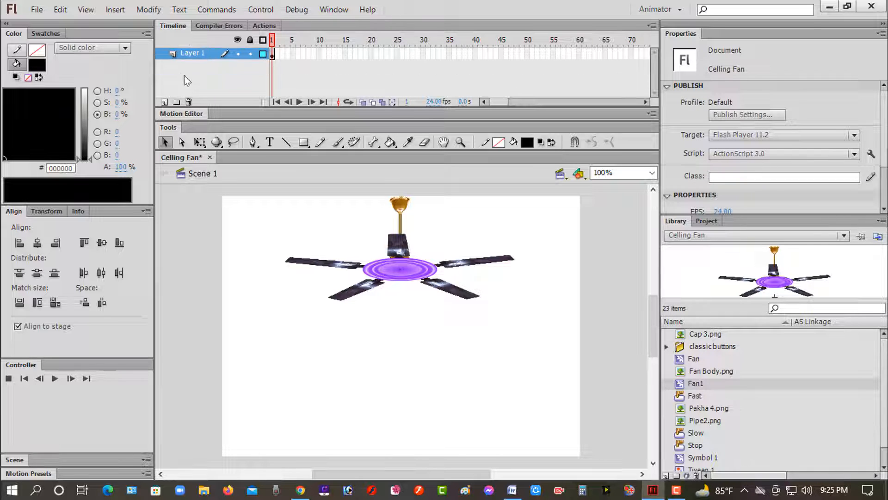
{"action": "left_click", "coordinate": [165, 101]}
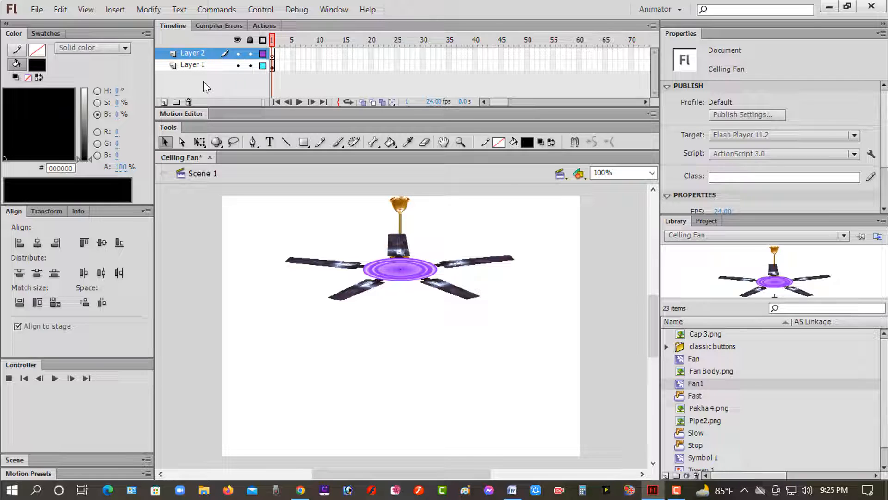
For the new layer's first frame, open the common Buttons library and expand classic buttons to show the Arcade buttons.
{"action": "left_click", "coordinate": [271, 54]}
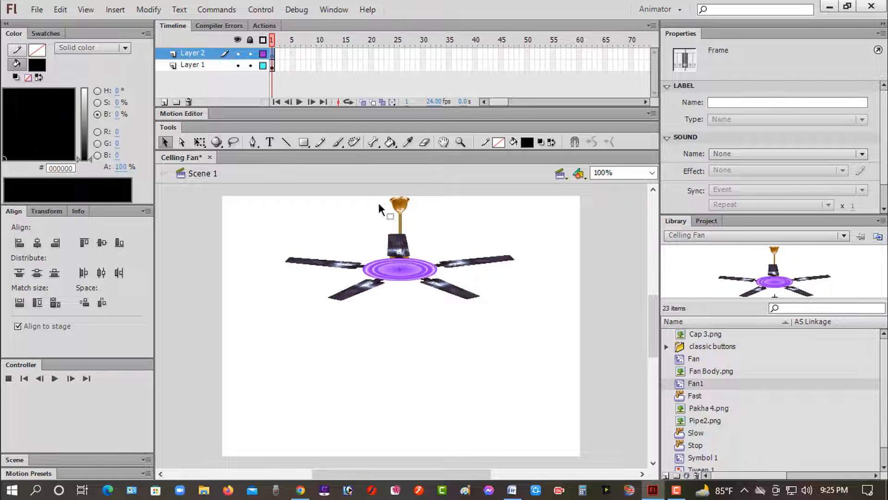
{"action": "left_click", "coordinate": [334, 9]}
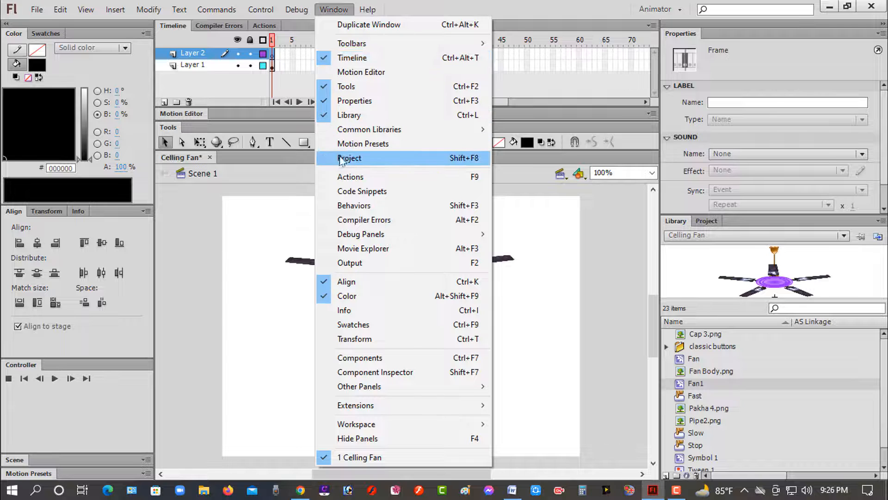
{"action": "mouse_move", "coordinate": [388, 131]}
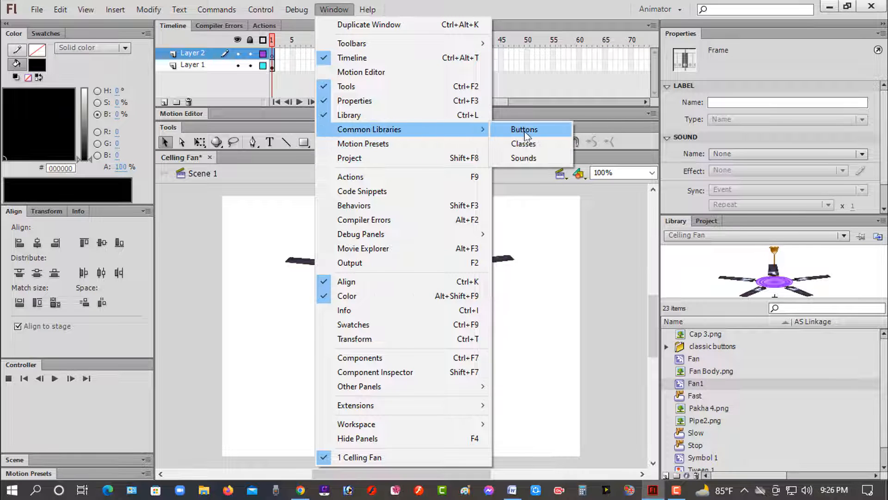
{"action": "left_click", "coordinate": [518, 130]}
{"action": "left_click_drag", "start_coordinate": [464, 195], "coordinate": [606, 194]}
{"action": "scroll", "coordinate": [578, 347], "scroll_direction": "down", "scroll_amount": 4}
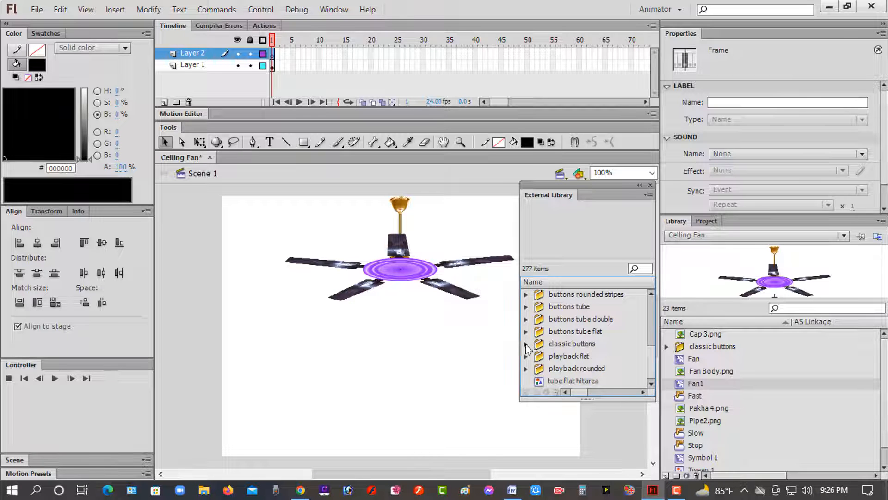
{"action": "left_click", "coordinate": [527, 344]}
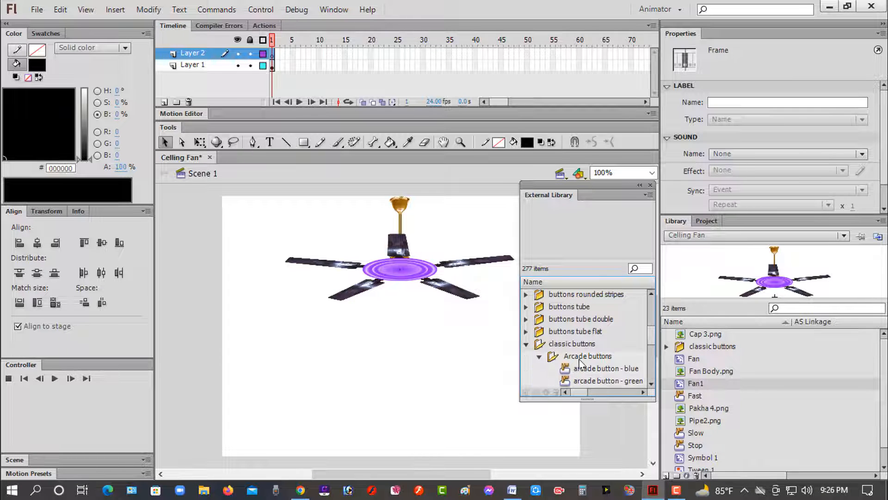
{"action": "scroll", "coordinate": [583, 369], "scroll_direction": "down", "scroll_amount": 1}
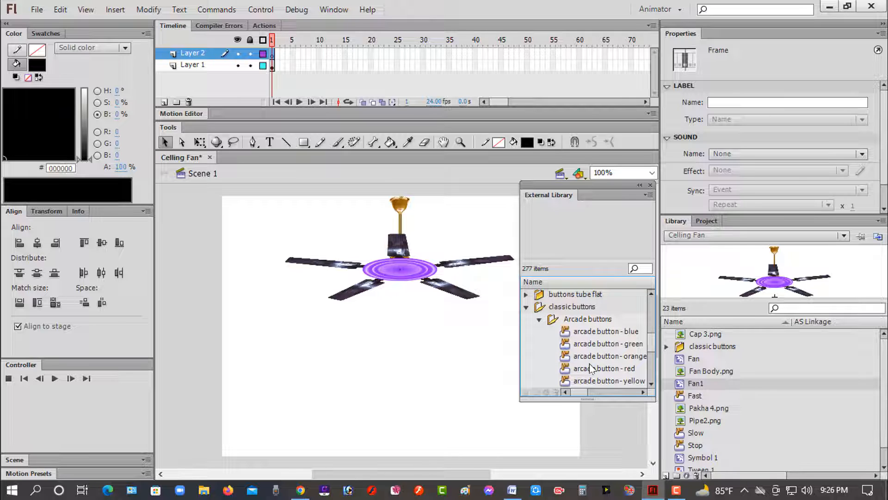
Place the blue, green and red arcade buttons along the stage's lower part and the yellow one just beside the stage.
{"action": "left_click", "coordinate": [621, 331]}
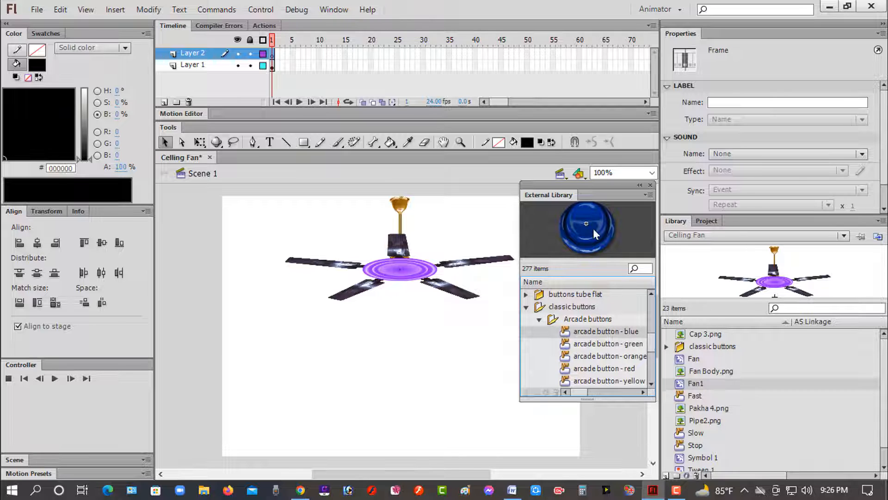
{"action": "left_click_drag", "start_coordinate": [585, 334], "coordinate": [259, 410]}
{"action": "left_click", "coordinate": [603, 348]}
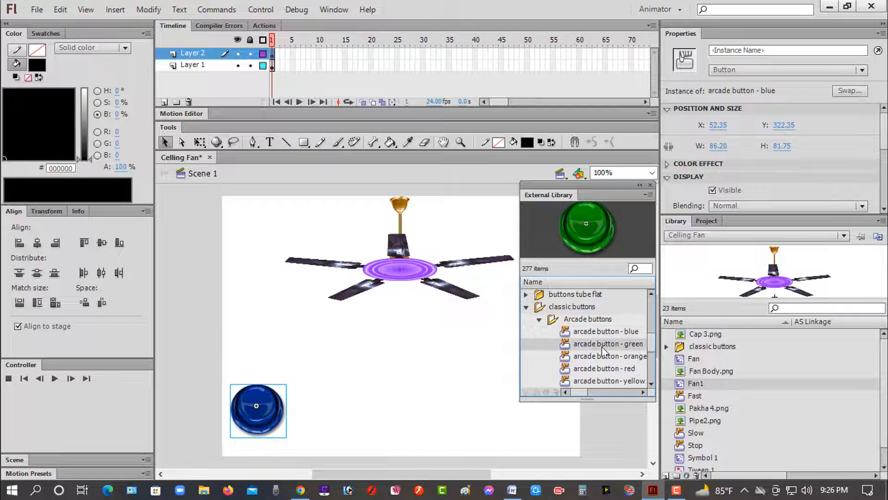
{"action": "left_click_drag", "start_coordinate": [604, 348], "coordinate": [343, 418]}
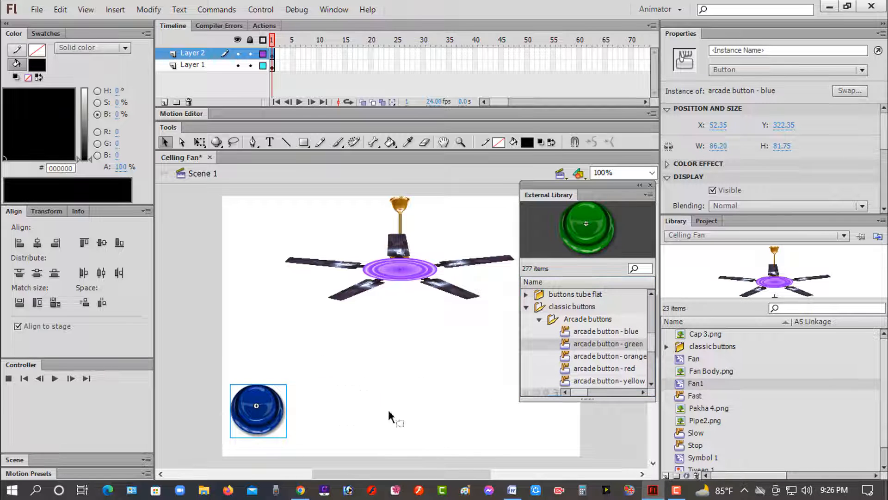
{"action": "left_click", "coordinate": [610, 361]}
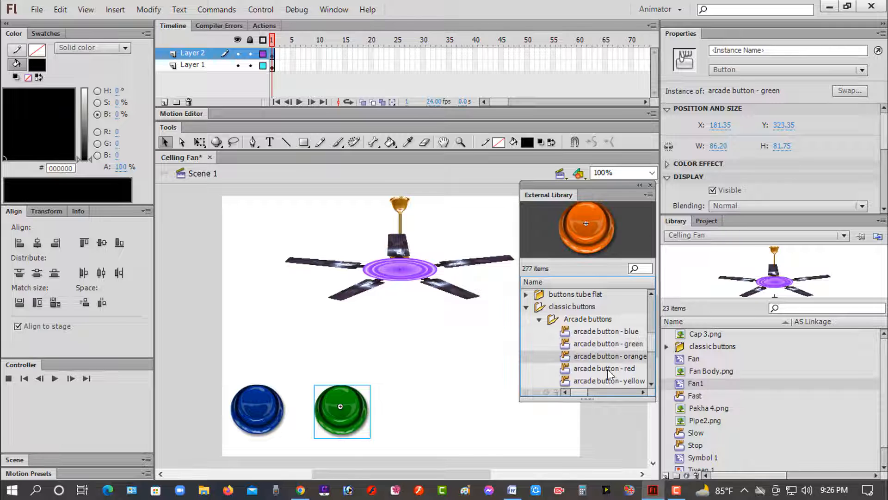
{"action": "left_click", "coordinate": [607, 368]}
{"action": "left_click_drag", "start_coordinate": [607, 368], "coordinate": [500, 413]}
{"action": "left_click", "coordinate": [613, 357]}
{"action": "left_click_drag", "start_coordinate": [613, 362], "coordinate": [184, 400]}
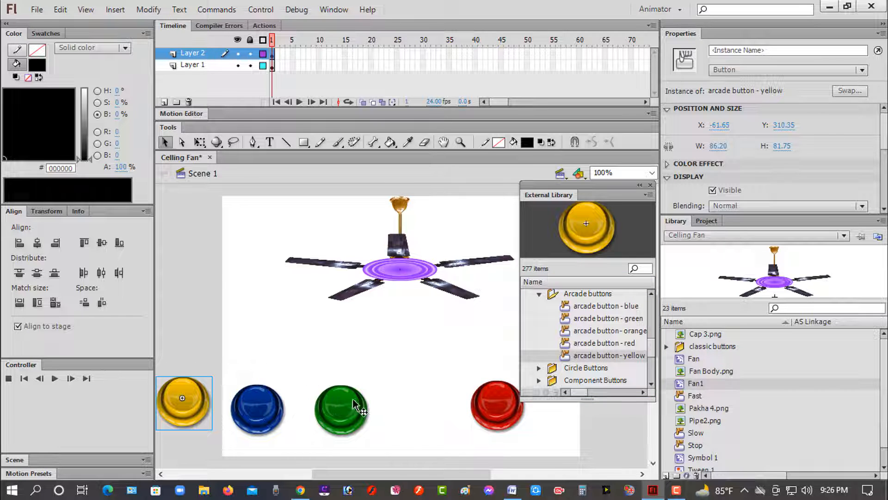
Arrange the arcade buttons in a closely spaced bottom row ordered yellow, blue, green, red, and close the external library.
{"action": "left_click_drag", "start_coordinate": [357, 400], "coordinate": [426, 401]}
{"action": "left_click_drag", "start_coordinate": [280, 411], "coordinate": [319, 414]}
{"action": "left_click_drag", "start_coordinate": [189, 398], "coordinate": [239, 418]}
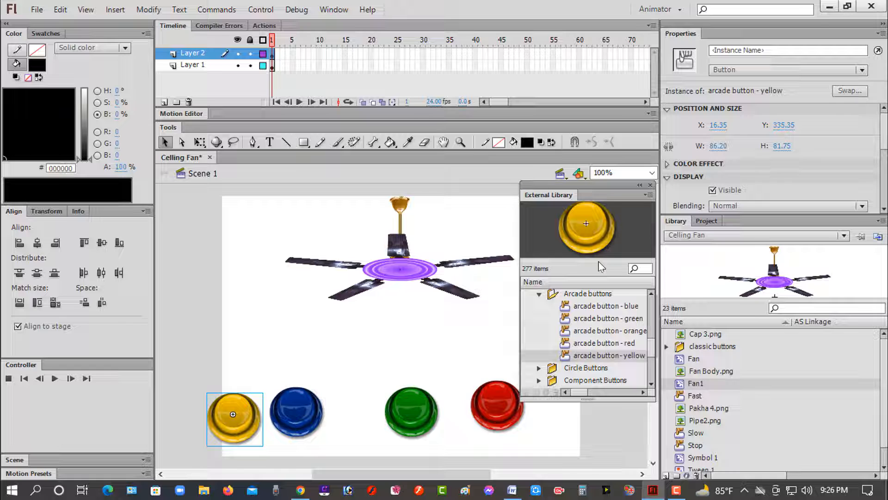
{"action": "left_click", "coordinate": [650, 185]}
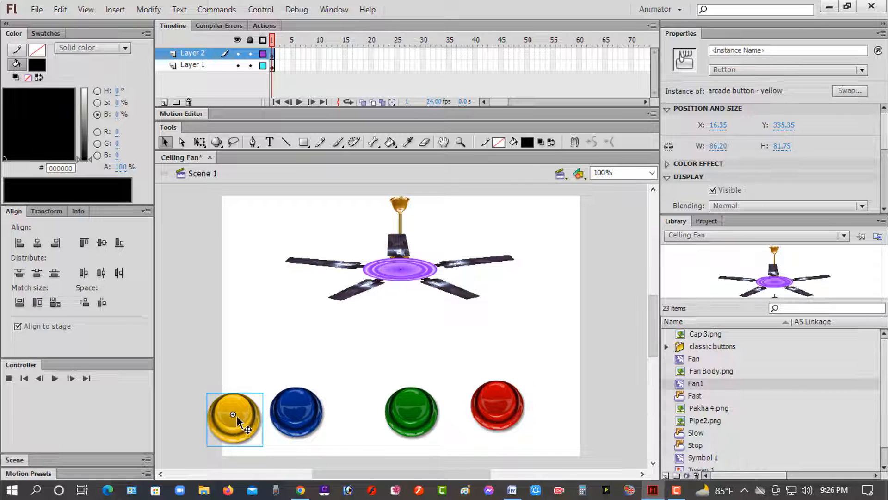
{"action": "left_click_drag", "start_coordinate": [238, 416], "coordinate": [310, 406]}
{"action": "left_click_drag", "start_coordinate": [410, 413], "coordinate": [384, 413]}
{"action": "left_click_drag", "start_coordinate": [487, 407], "coordinate": [441, 409]}
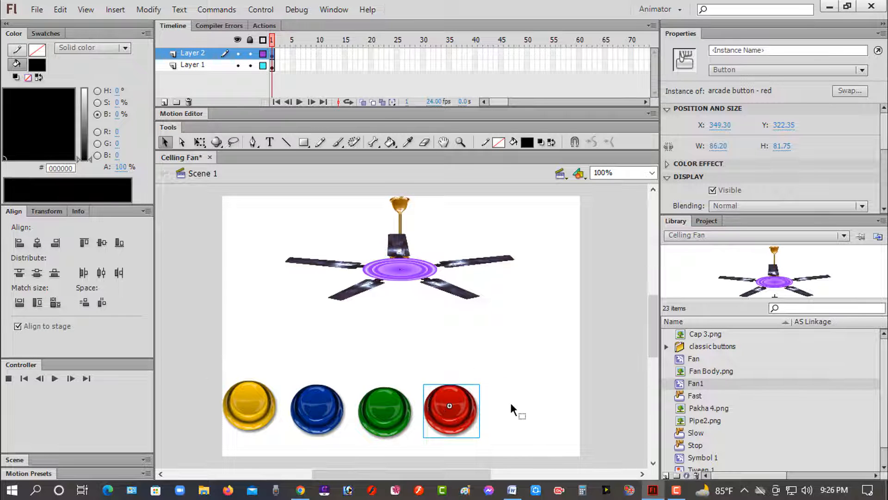
Space the four arcade buttons evenly horizontally and align their vertical centres relative to each other, with Align to stage turned off.
{"action": "left_click_drag", "start_coordinate": [522, 446], "coordinate": [209, 366]}
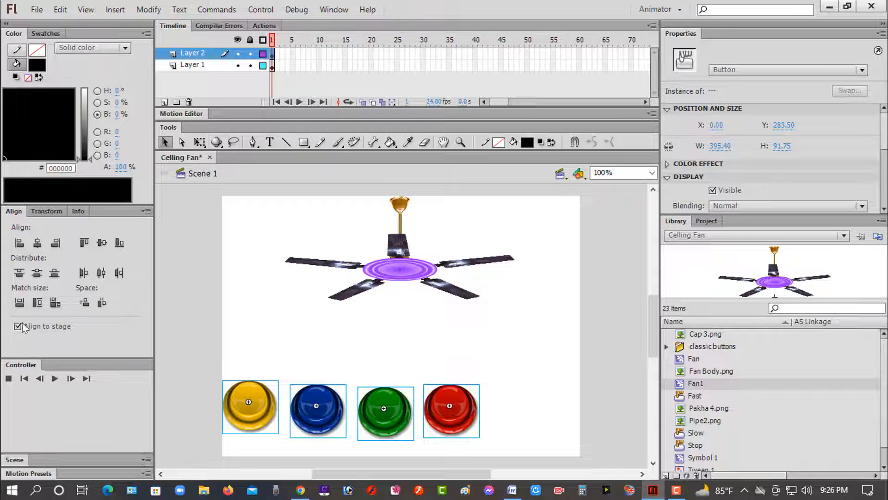
{"action": "left_click", "coordinate": [43, 329]}
{"action": "left_click", "coordinate": [84, 302]}
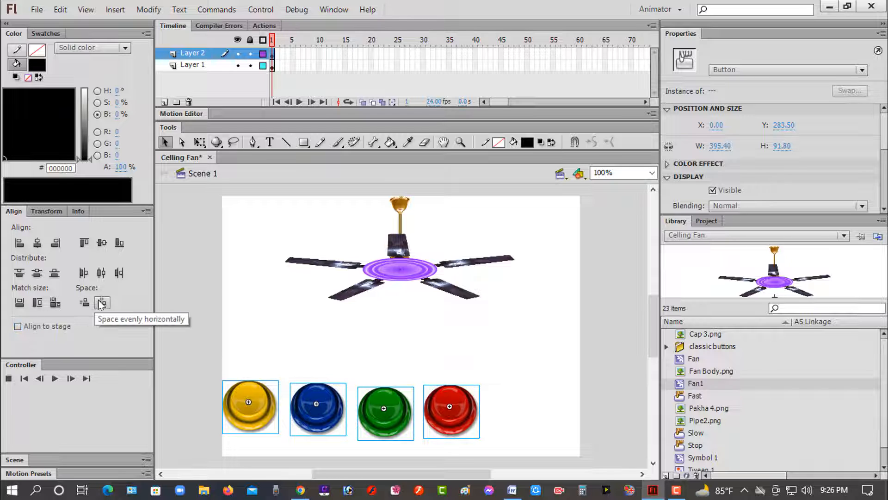
{"action": "left_click", "coordinate": [101, 303]}
{"action": "left_click", "coordinate": [102, 243]}
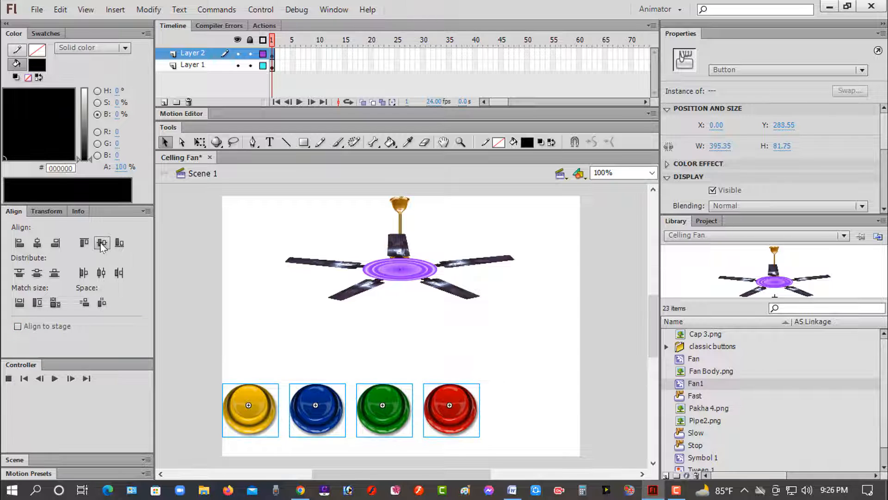
{"action": "left_click", "coordinate": [272, 349]}
Label the yellow button with the static text 1 and the blue button with 2, in Arial Bold 25 pt black.
{"action": "left_click", "coordinate": [255, 401]}
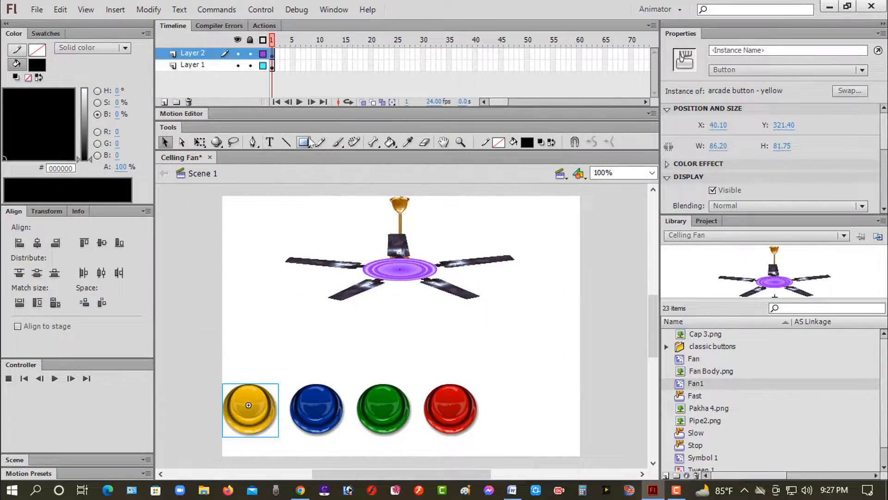
{"action": "left_click", "coordinate": [270, 142]}
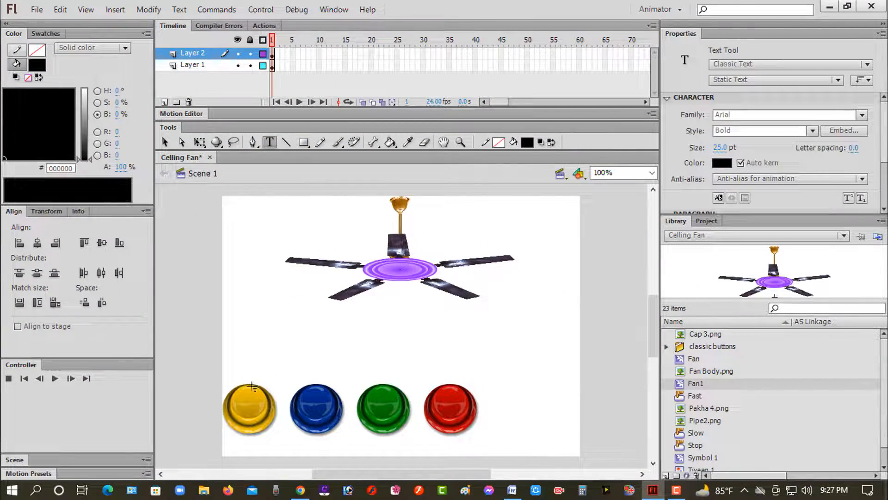
{"action": "left_click", "coordinate": [245, 408]}
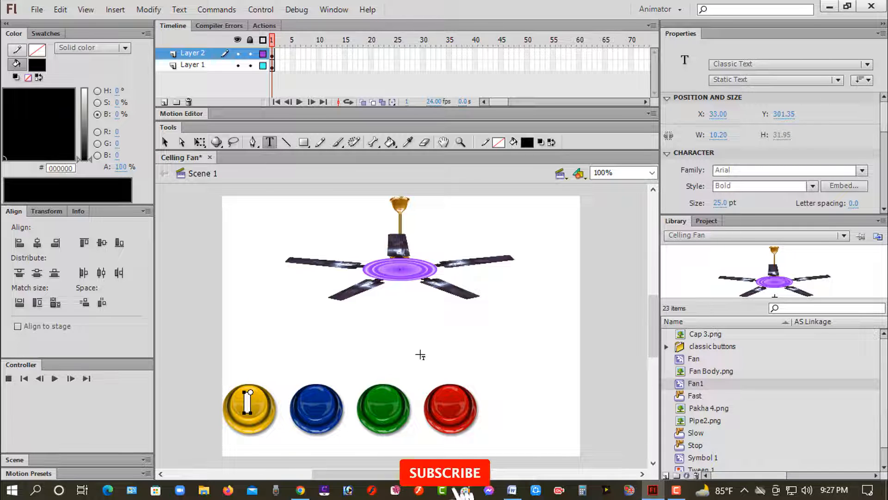
{"action": "type", "text": "1"}
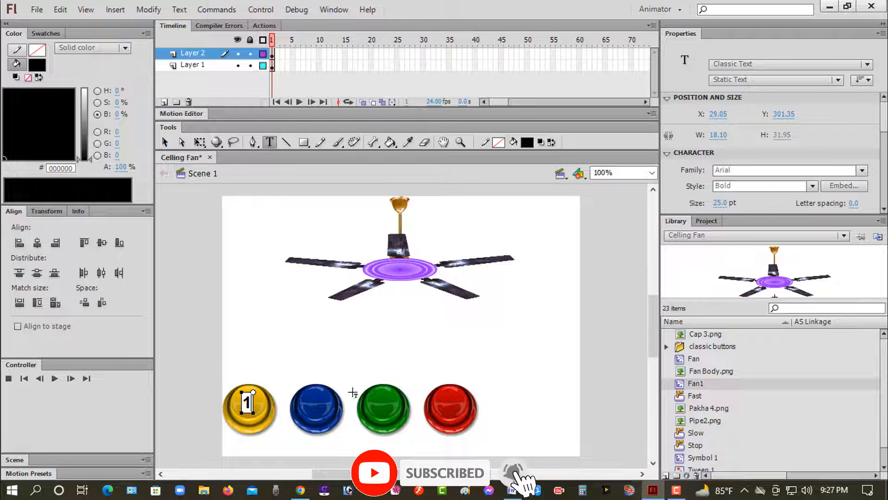
{"action": "left_click", "coordinate": [312, 409]}
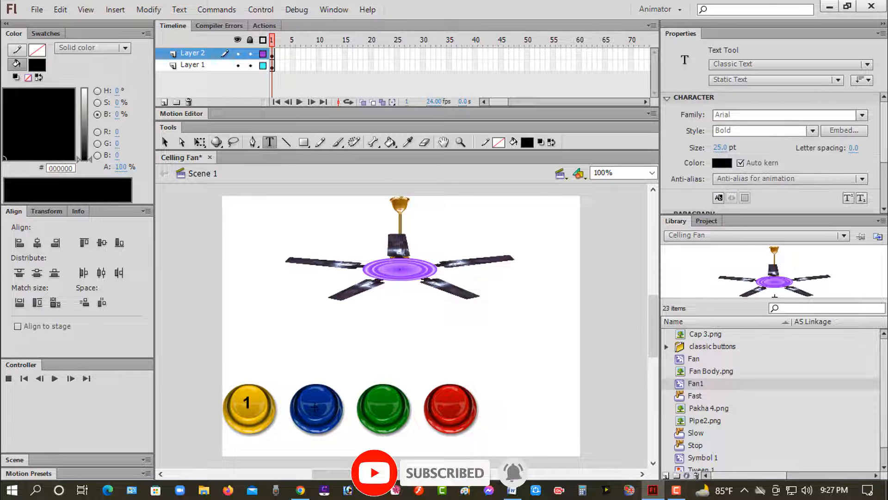
{"action": "left_click", "coordinate": [314, 394]}
{"action": "type", "text": "2"}
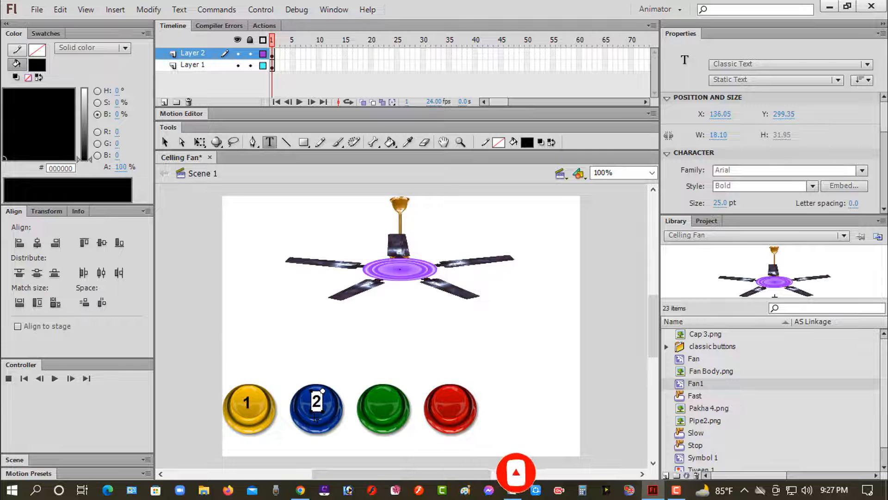
Label the green button with the static text 3 and leave the red button without text.
{"action": "left_click", "coordinate": [382, 406]}
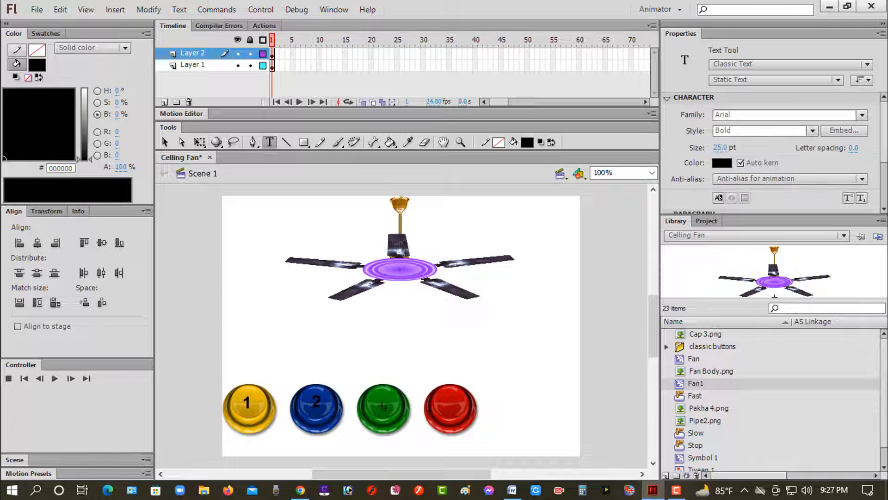
{"action": "left_click", "coordinate": [383, 390]}
{"action": "type", "text": "3"}
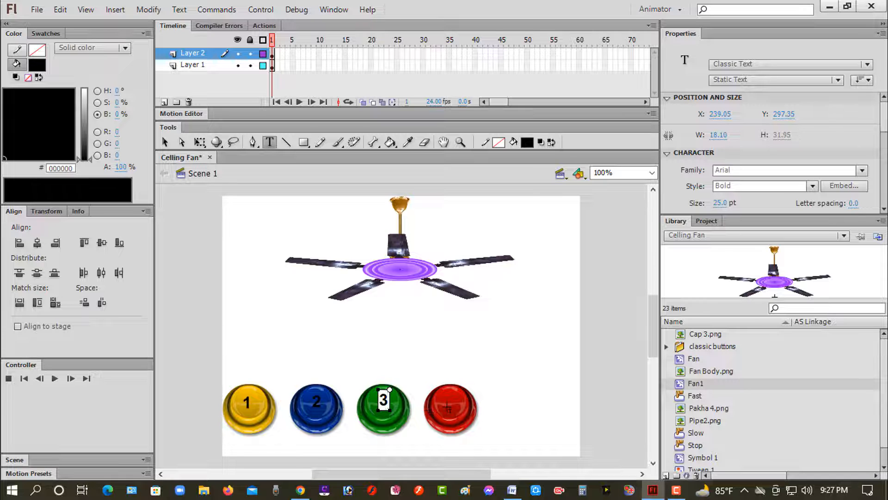
{"action": "key", "text": "Escape"}
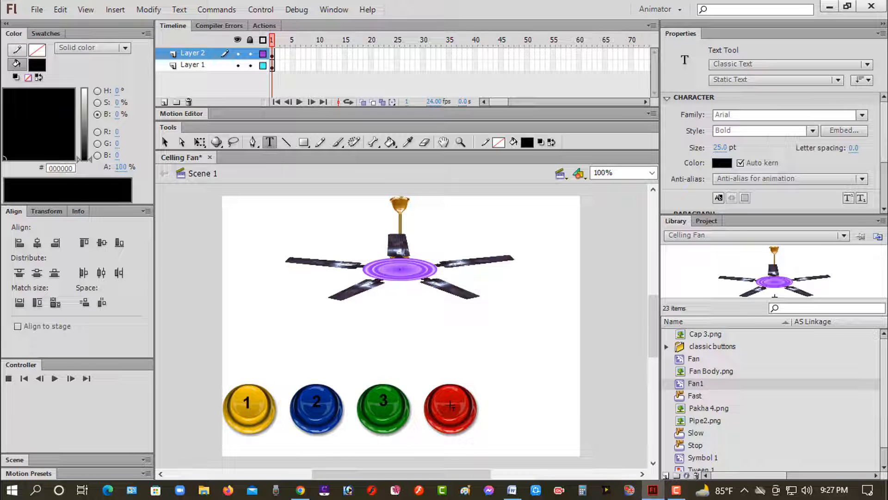
{"action": "left_click", "coordinate": [451, 404]}
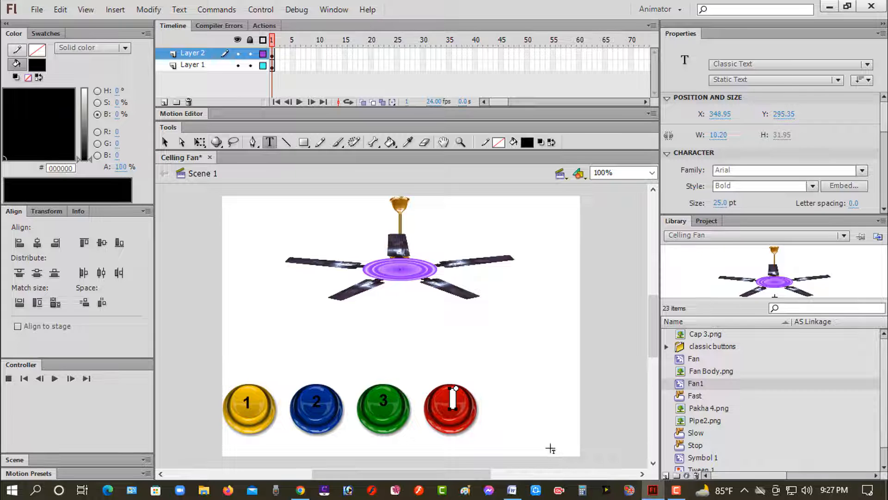
{"action": "left_click", "coordinate": [497, 405]}
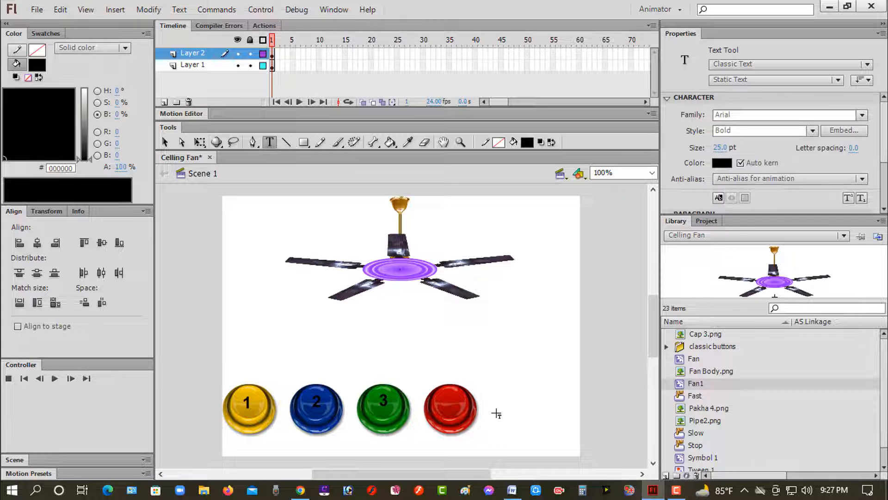
Draw a black square without stroke, about 17 by 17 px, in the empty area above the red button and group it.
{"action": "left_click", "coordinate": [302, 143]}
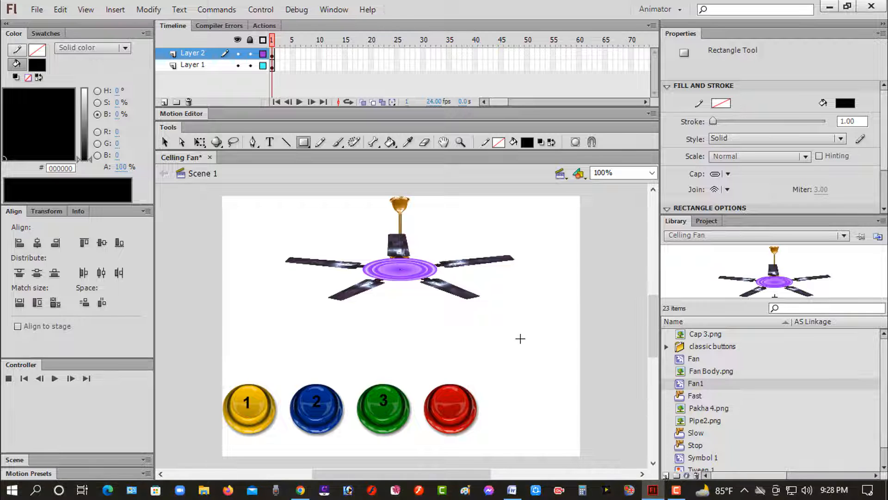
{"action": "left_click_drag", "start_coordinate": [520, 338], "coordinate": [527, 350]}
{"action": "mouse_move", "coordinate": [529, 350]}
{"action": "left_mouse_down"}
{"action": "mouse_move", "coordinate": [462, 401]}
{"action": "mouse_move", "coordinate": [447, 397]}
{"action": "left_mouse_up"}
{"action": "left_click", "coordinate": [165, 142]}
{"action": "key", "text": "ctrl+z"}
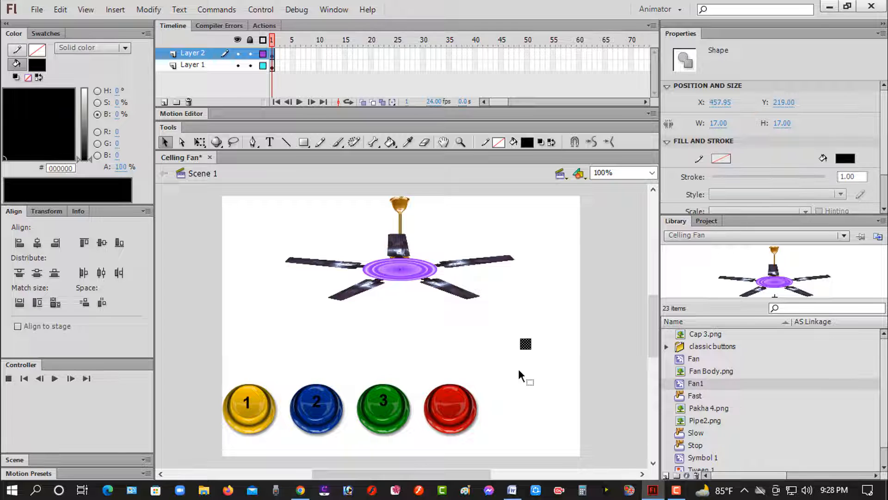
{"action": "right_click", "coordinate": [526, 345]}
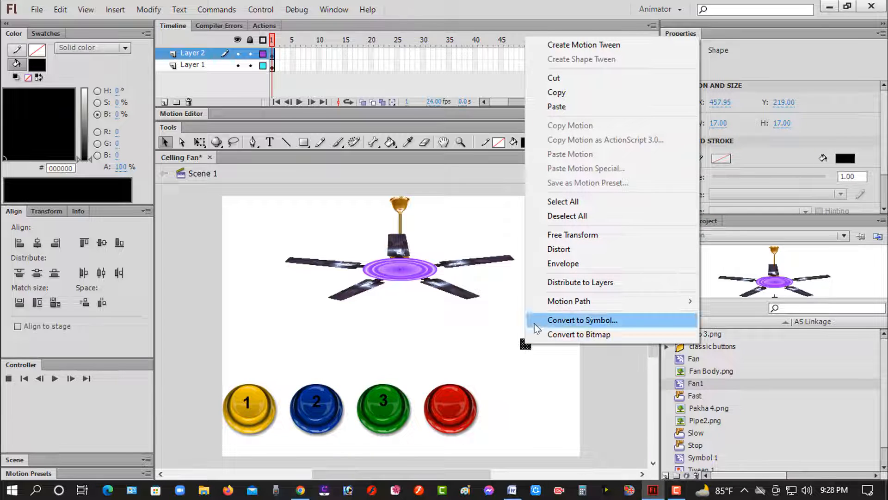
{"action": "left_click", "coordinate": [147, 10]}
{"action": "left_click", "coordinate": [165, 219]}
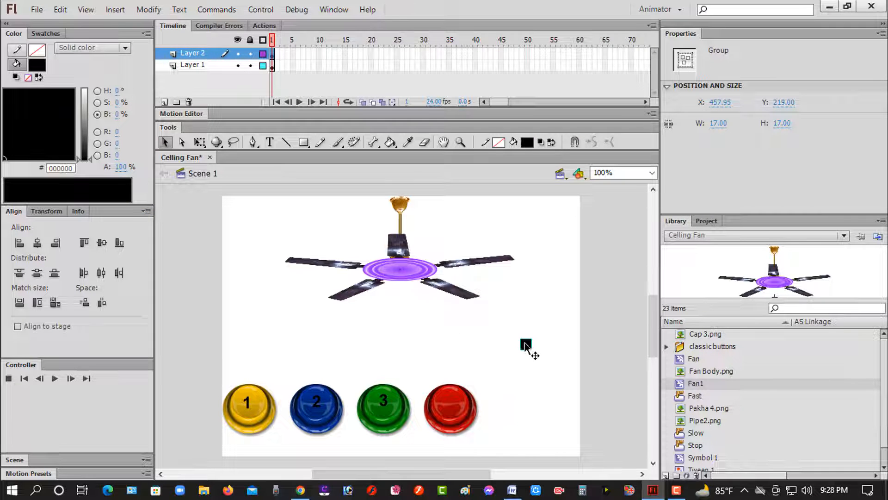
Move the grouped black square onto the centre of the red button and nudge it slightly upward.
{"action": "left_click_drag", "start_coordinate": [526, 344], "coordinate": [450, 406]}
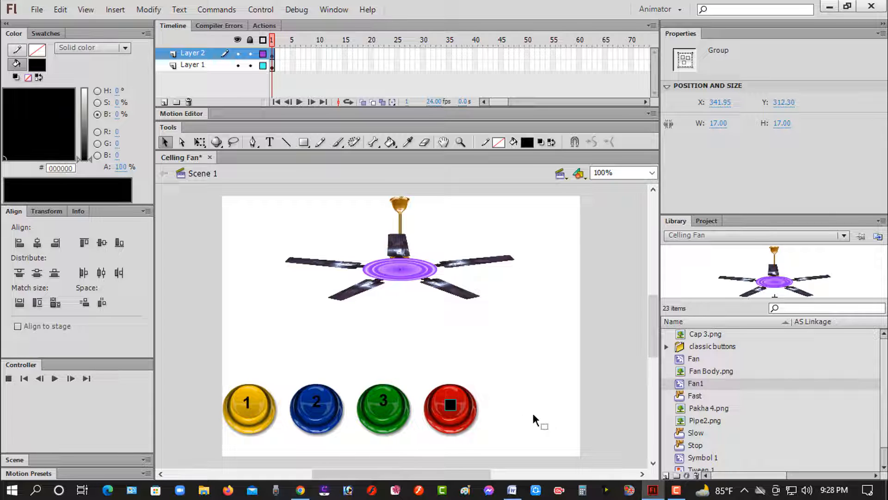
{"action": "key", "text": "Up"}
{"action": "key", "text": "Up"}
{"action": "key", "text": "Up"}
{"action": "key", "text": "Up"}
Nudge label 3 slightly down and left, label 2 down and left by 1 px, and label 1 down and right by 1 px.
{"action": "left_click", "coordinate": [385, 403]}
{"action": "key", "text": "Down"}
{"action": "key", "text": "Down"}
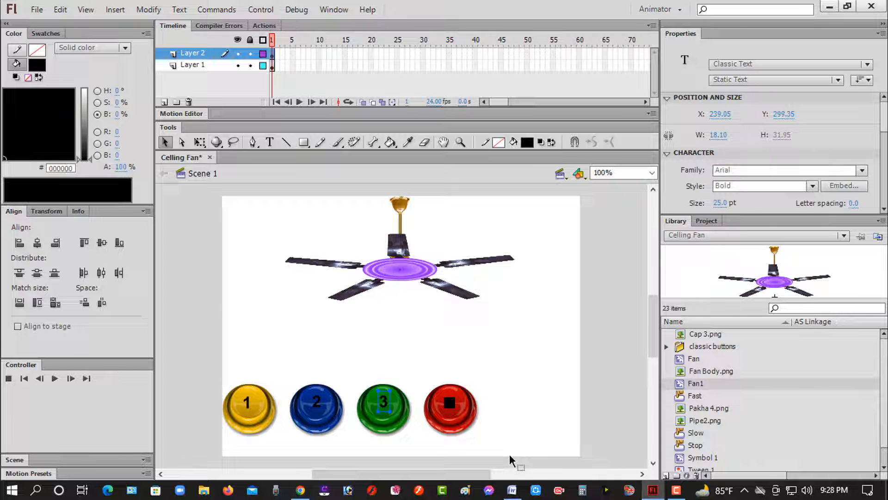
{"action": "key", "text": "Left"}
{"action": "key", "text": "Left"}
{"action": "key", "text": "Down"}
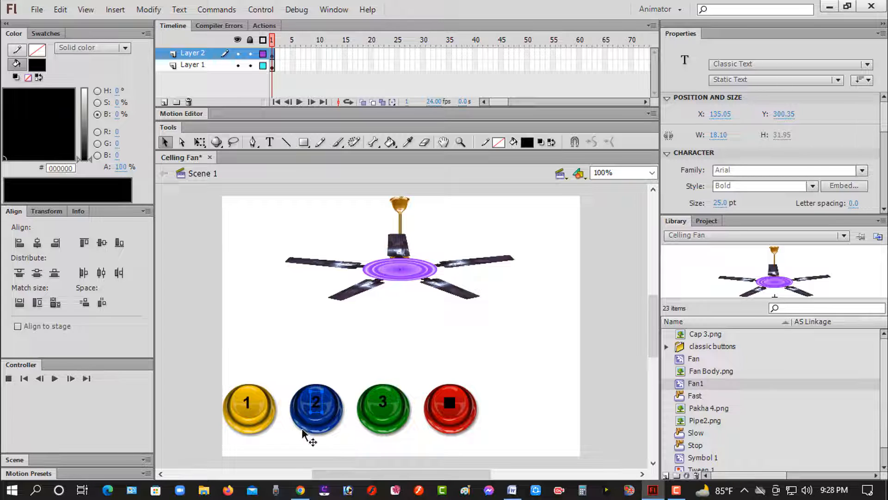
{"action": "left_click", "coordinate": [248, 403]}
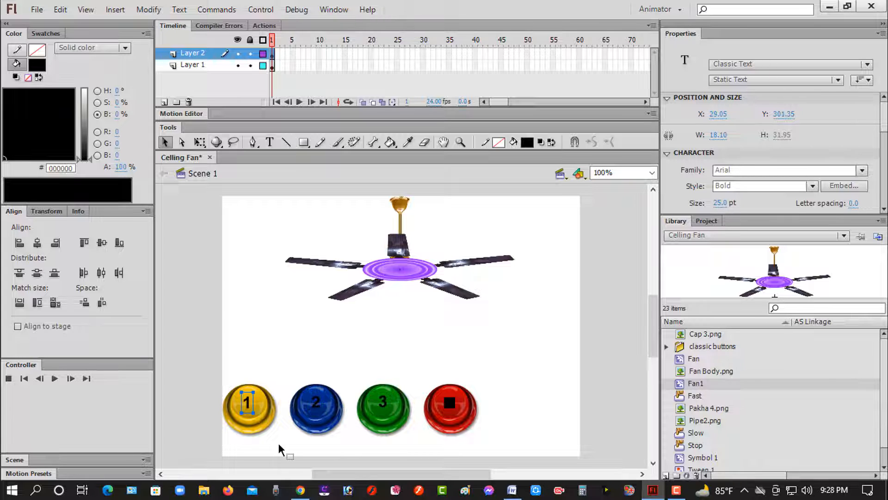
{"action": "key", "text": "Down"}
{"action": "key", "text": "Right"}
Select the text 1 on the yellow button and open its text colour palette.
{"action": "double_click", "coordinate": [249, 403]}
{"action": "double_click", "coordinate": [248, 402]}
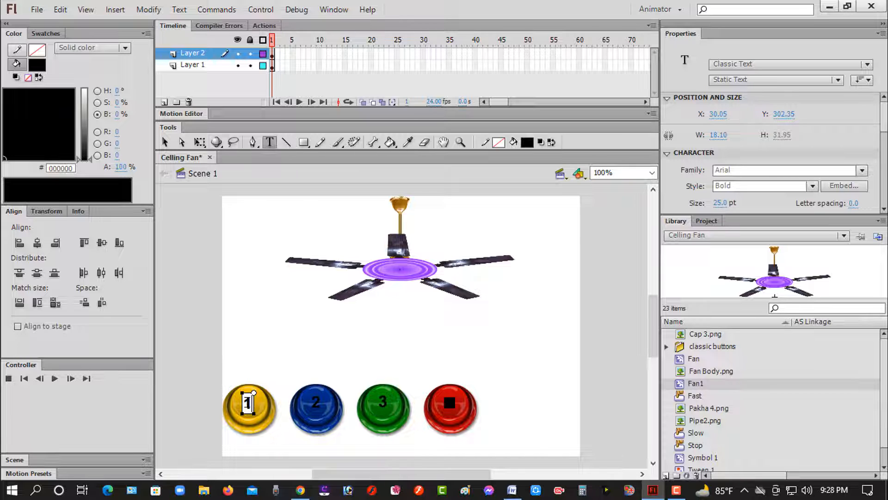
{"action": "double_click", "coordinate": [250, 402]}
{"action": "left_click_drag", "start_coordinate": [885, 135], "coordinate": [885, 157]}
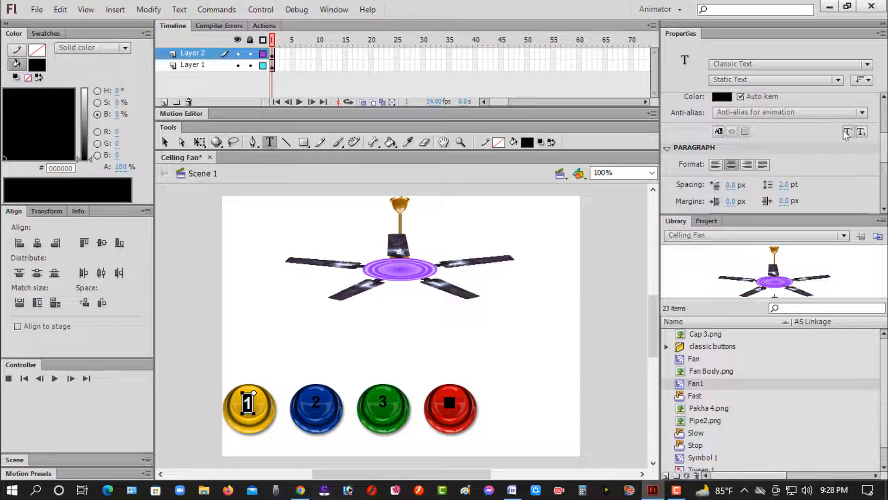
{"action": "left_click", "coordinate": [722, 96]}
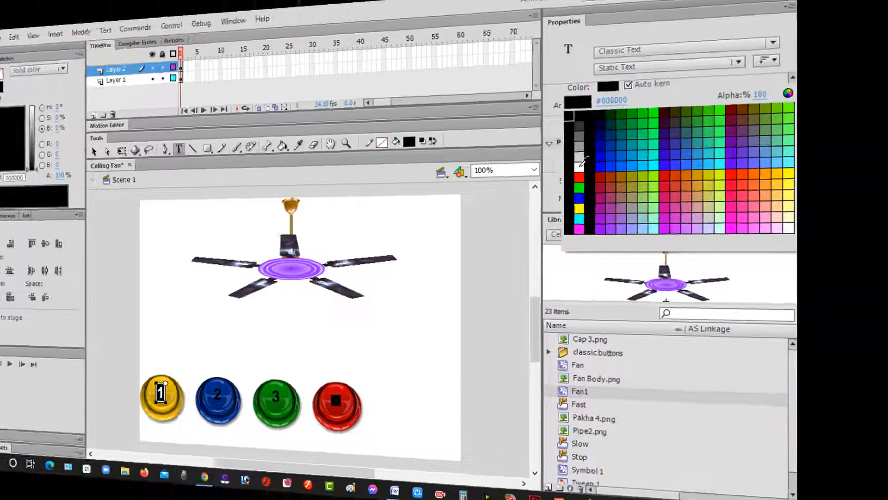